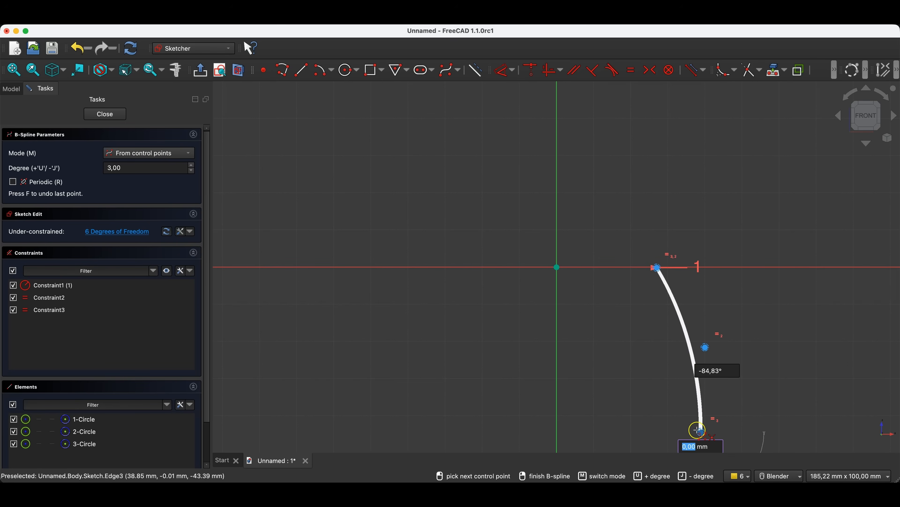
# Step: Finish the open B-spline at its third control point below the horizontal axis and leave the B-spline tool
pyautogui.rightClick(700, 418)
pyautogui.scroll(-4, 639, 288)
pyautogui.scroll(4, 691, 323)
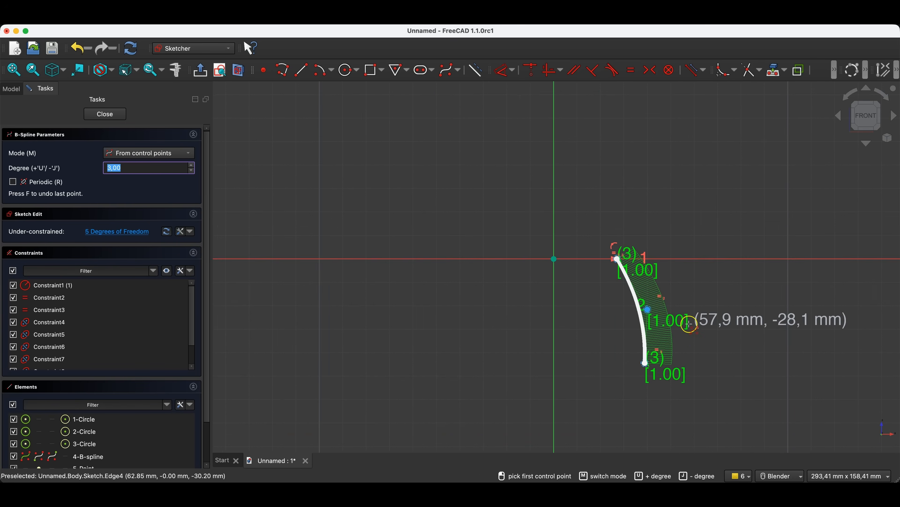
pyautogui.rightClick(649, 276)
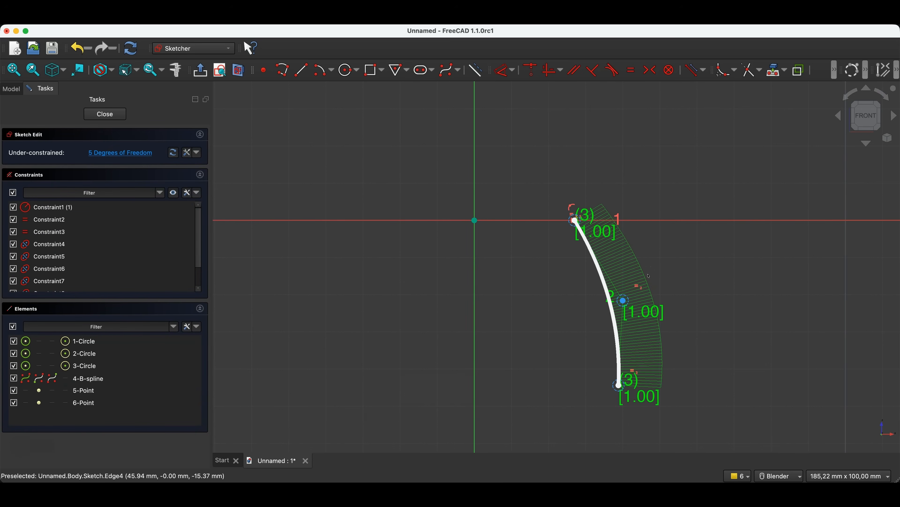
# Step: Dimension the B-spline's upper endpoint at a horizontal distance of 10 mm from the origin
pyautogui.click(576, 222)
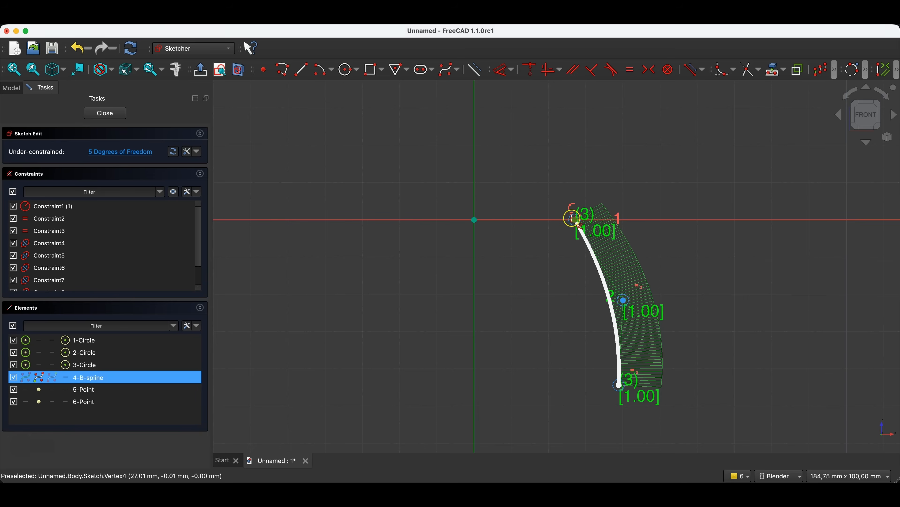
pyautogui.press('d')
pyautogui.click(508, 165)
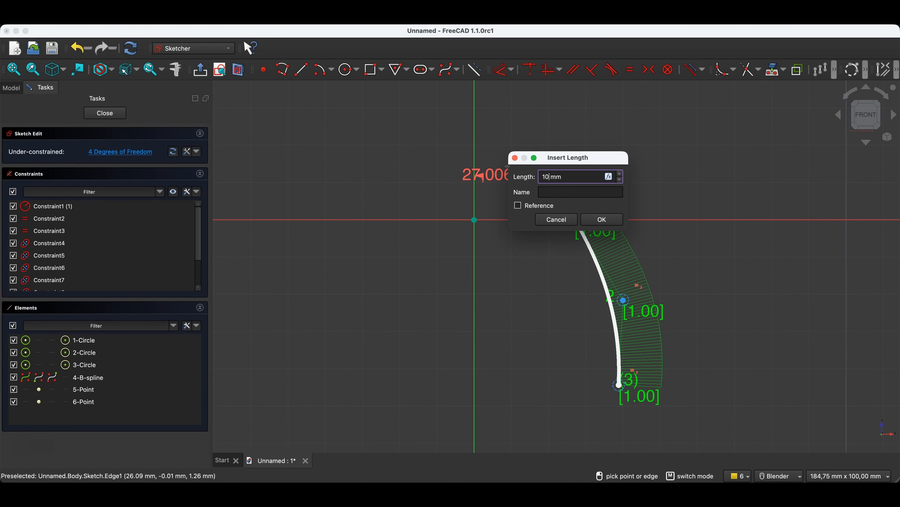
pyautogui.write('10')
pyautogui.press('Return')
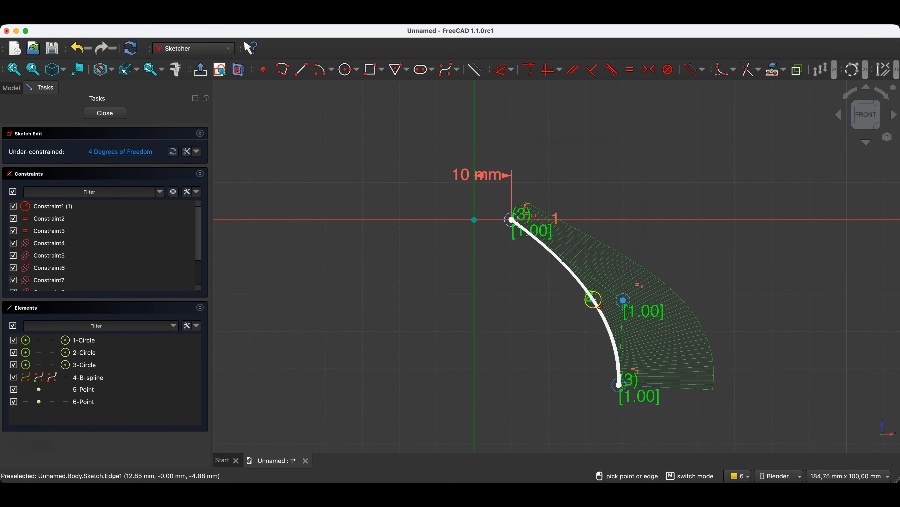
# Step: Dimension the horizontal distances from the origin as 35 mm for the middle control point and 30 mm for the B-spline's lower endpoint
pyautogui.click(624, 299)
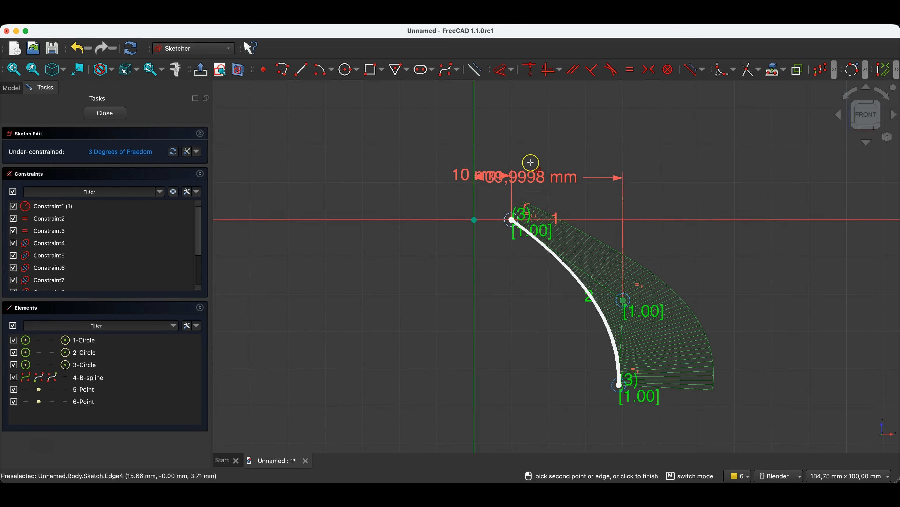
pyautogui.click(530, 121)
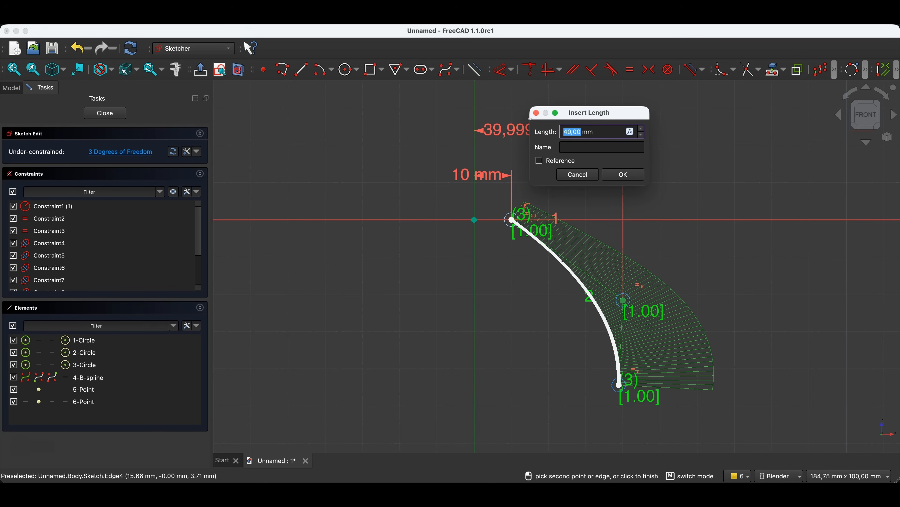
pyautogui.press('Return')
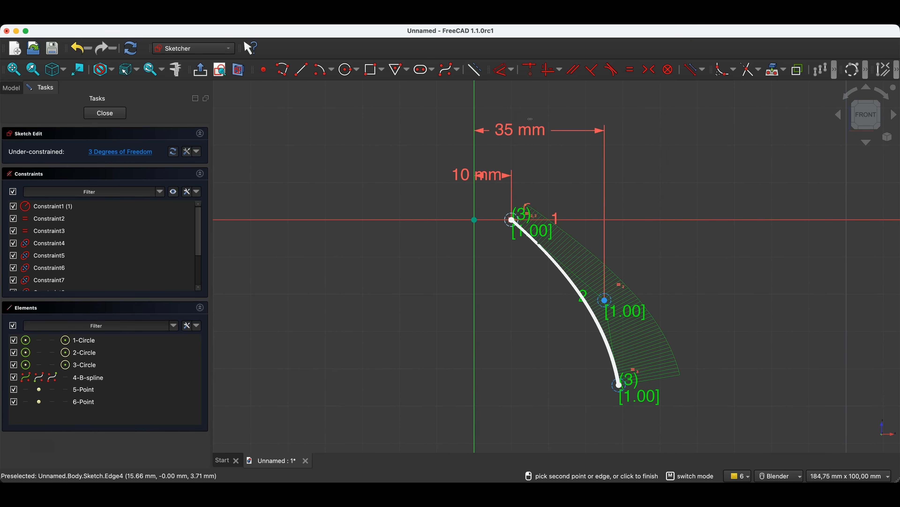
pyautogui.click(619, 385)
pyautogui.click(563, 413)
pyautogui.write('30')
pyautogui.press('Return')
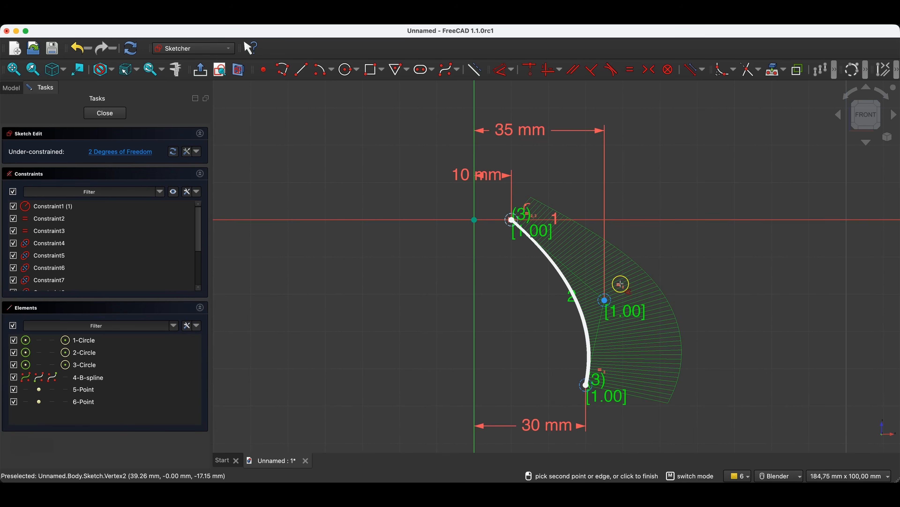
# Step: Dimension the vertical distances from the origin as 25 mm for the middle control point and 50 mm for the lower endpoint
pyautogui.click(605, 299)
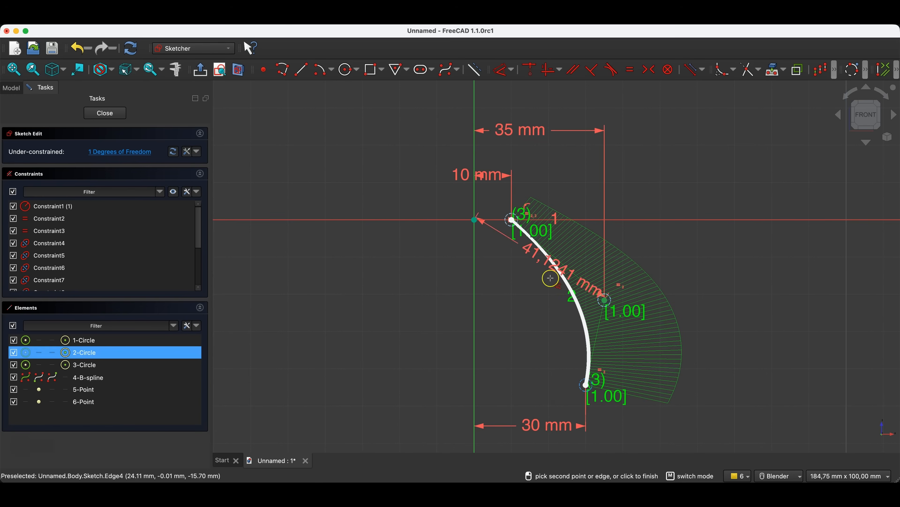
pyautogui.click(403, 266)
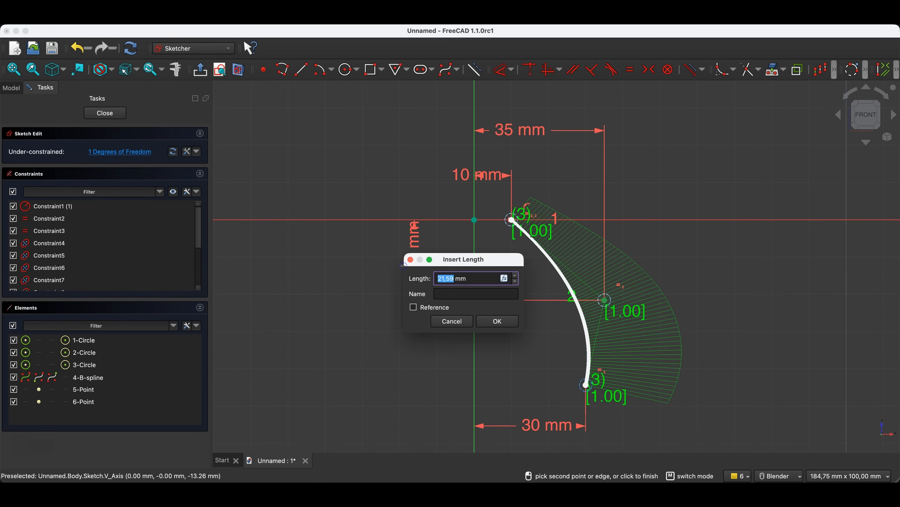
pyautogui.press('Return')
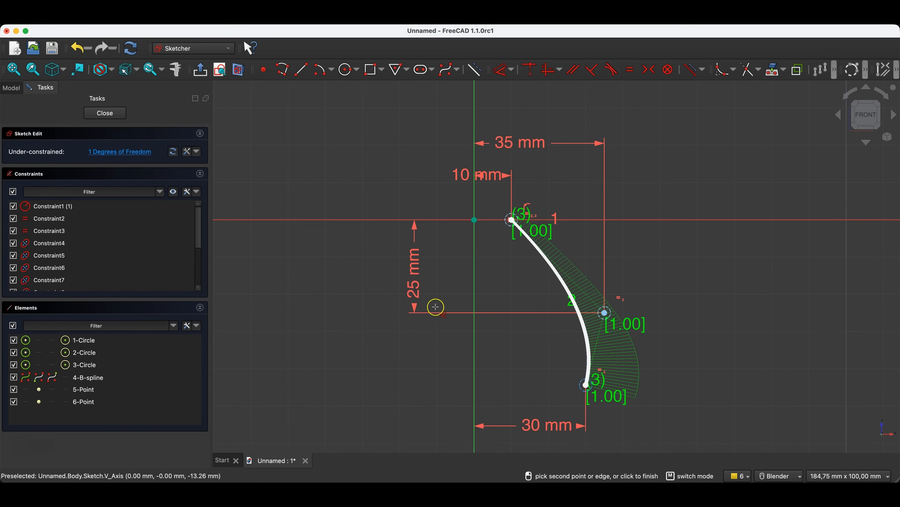
pyautogui.click(586, 385)
pyautogui.click(336, 321)
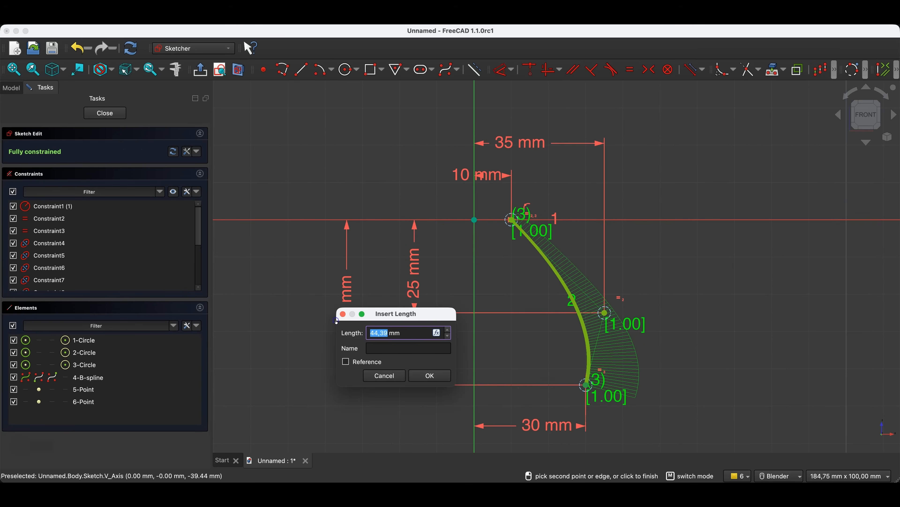
pyautogui.press('Return')
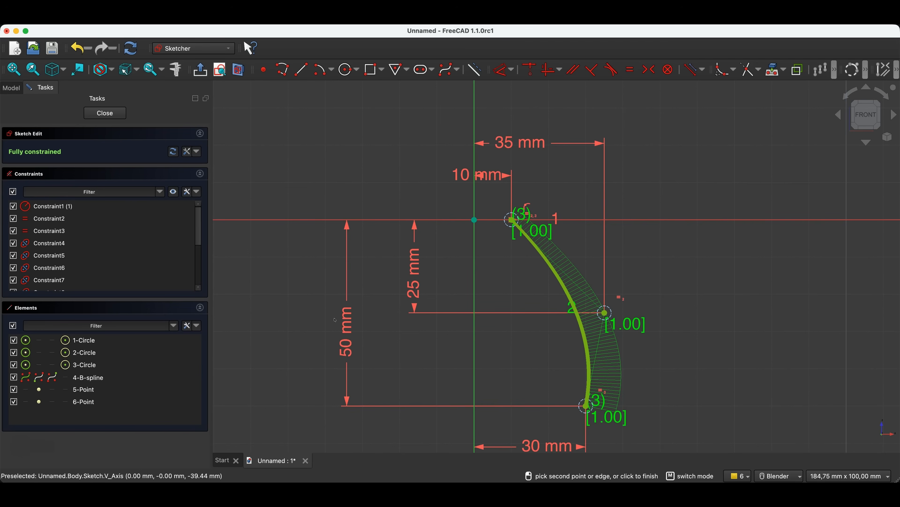
pyautogui.click(368, 261)
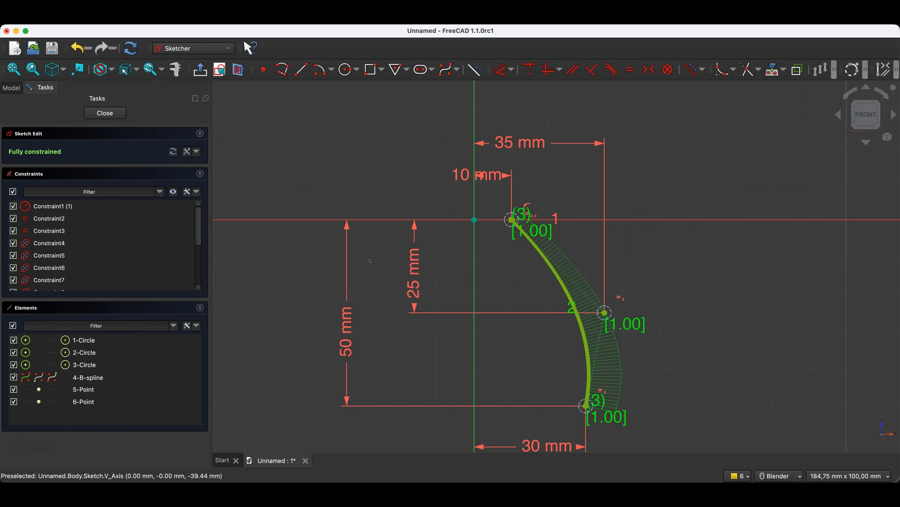
# Step: Draw a 2 mm horizontal line just above the B-spline's upper endpoint
pyautogui.scroll(-2, 677, 406)
pyautogui.keyDown('shift'); pyautogui.moveTo(678, 406); pyautogui.dragTo(629, 386, button='middle'); pyautogui.keyUp('shift')
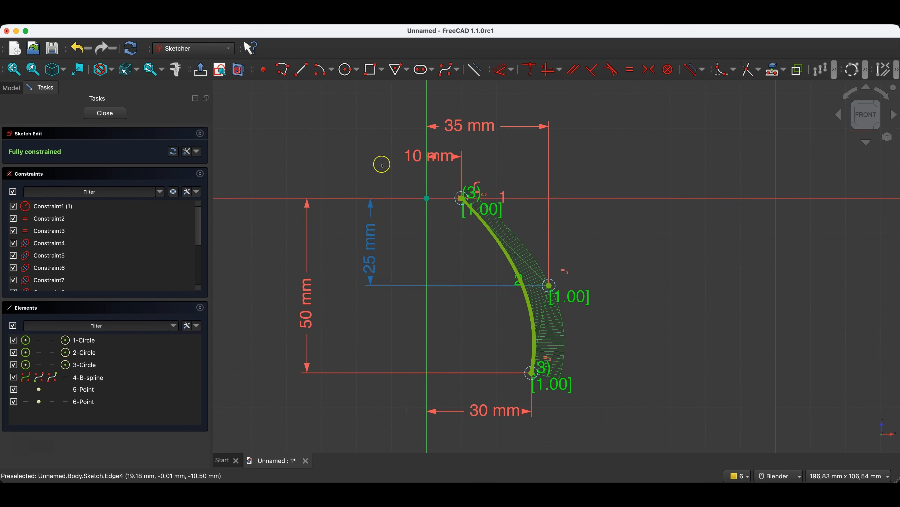
pyautogui.click(302, 69)
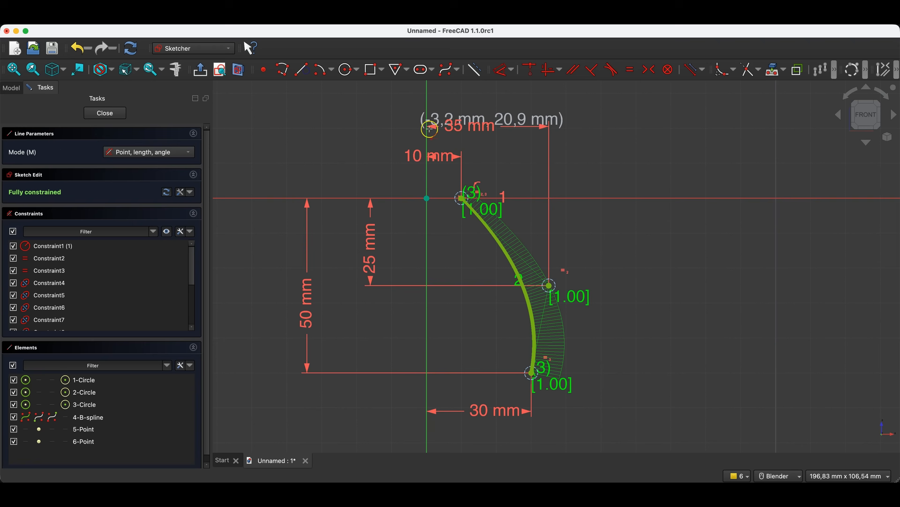
pyautogui.click(485, 167)
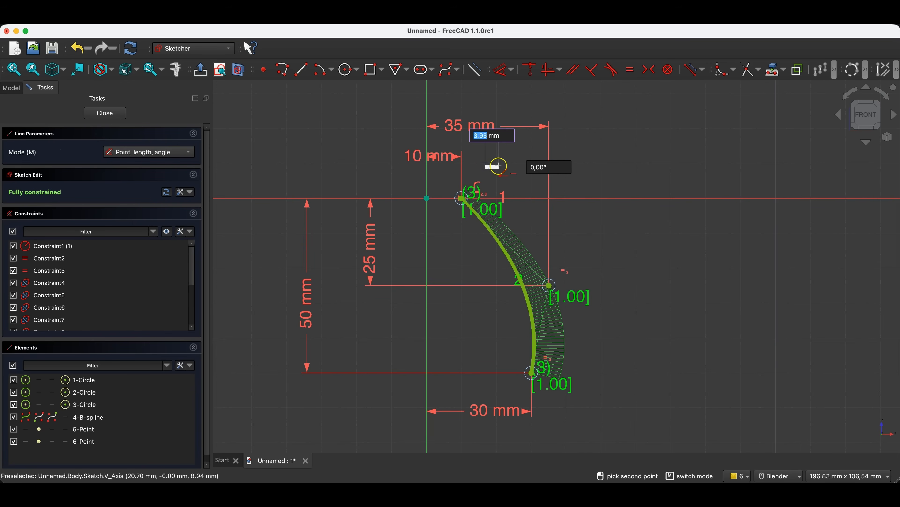
pyautogui.write('2')
pyautogui.press('Tab')
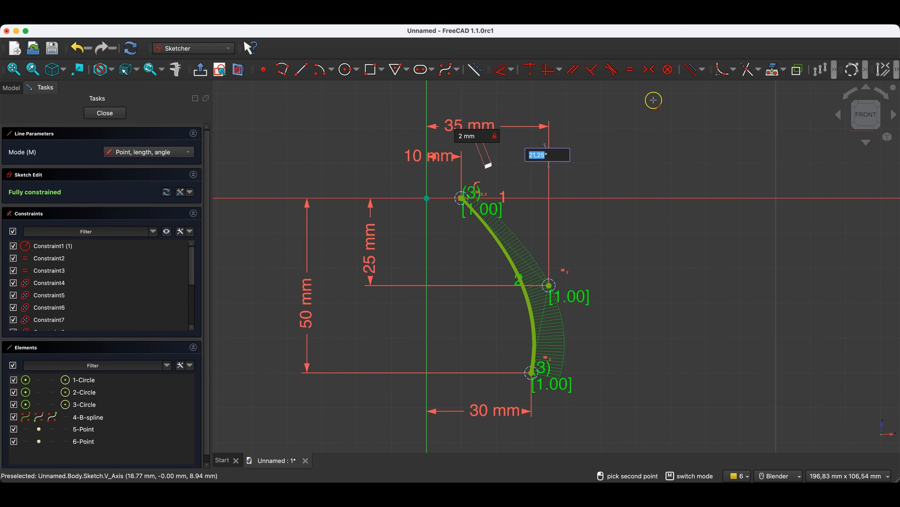
pyautogui.write('90')
pyautogui.press('Return')
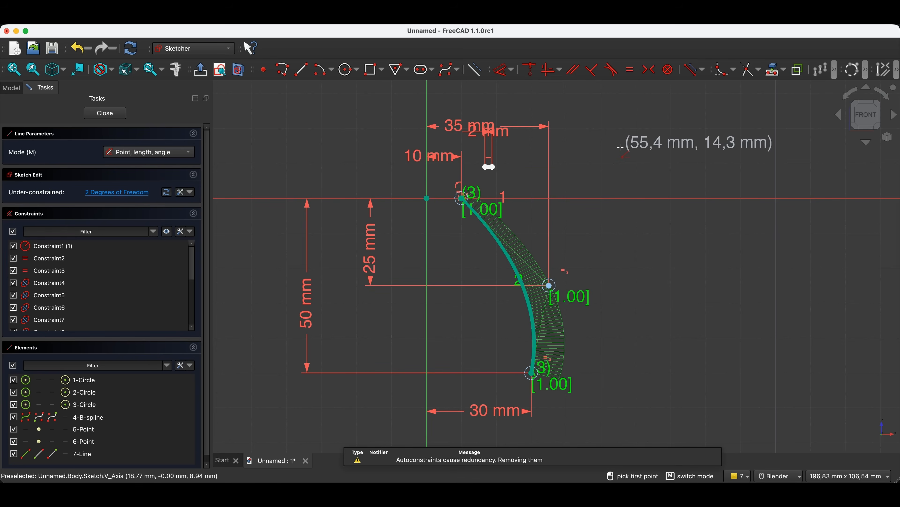
# Step: Draw a second 2 mm horizontal line beside the B-spline's lower endpoint and leave the line tool
pyautogui.click(582, 397)
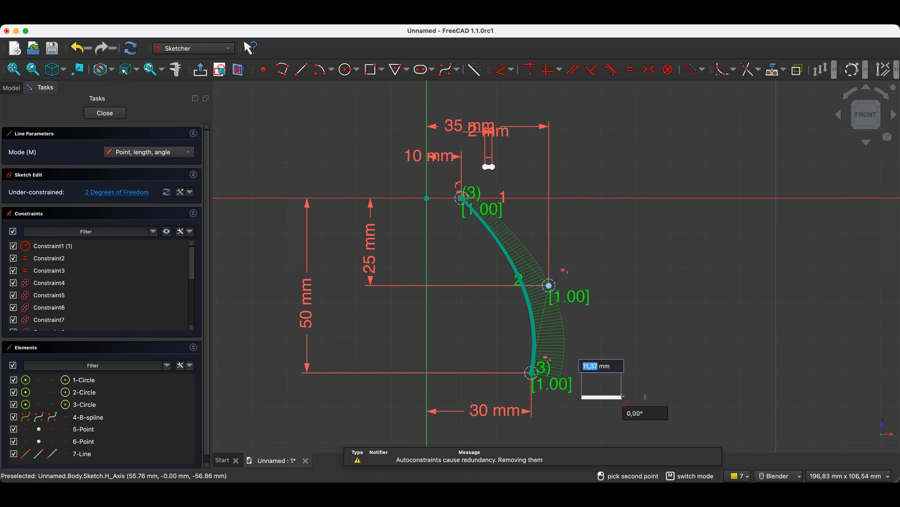
pyautogui.write('2')
pyautogui.press('Tab')
pyautogui.press('Return')
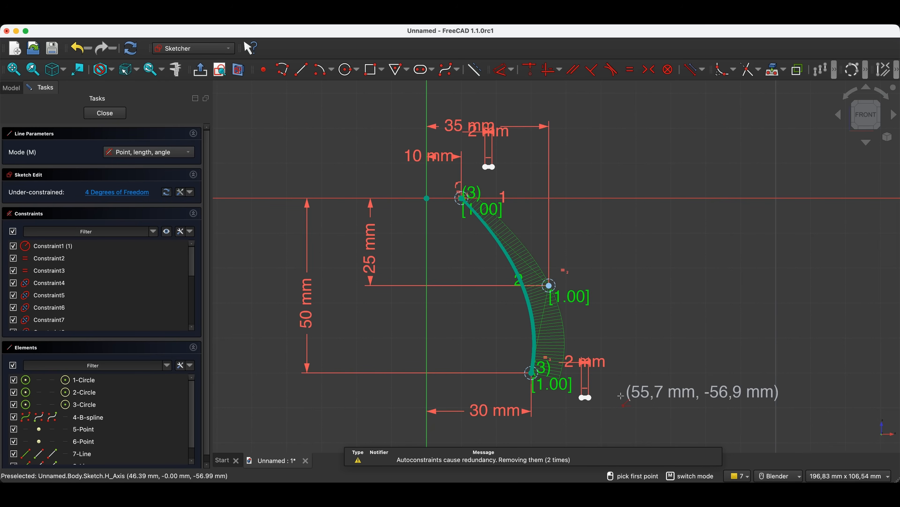
pyautogui.press('Escape')
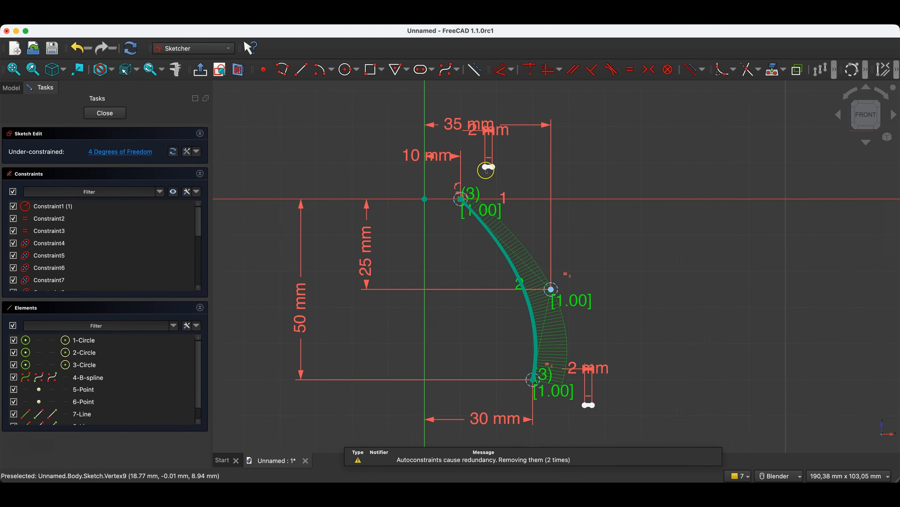
# Step: Make the left end of the upper 2 mm line coincident with the B-spline's upper endpoint
pyautogui.scroll(5, 486, 172)
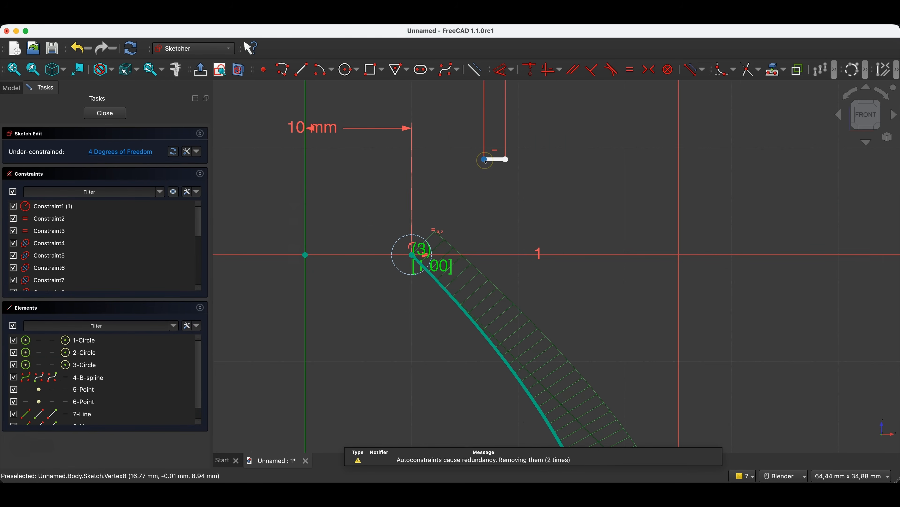
pyautogui.click(485, 160)
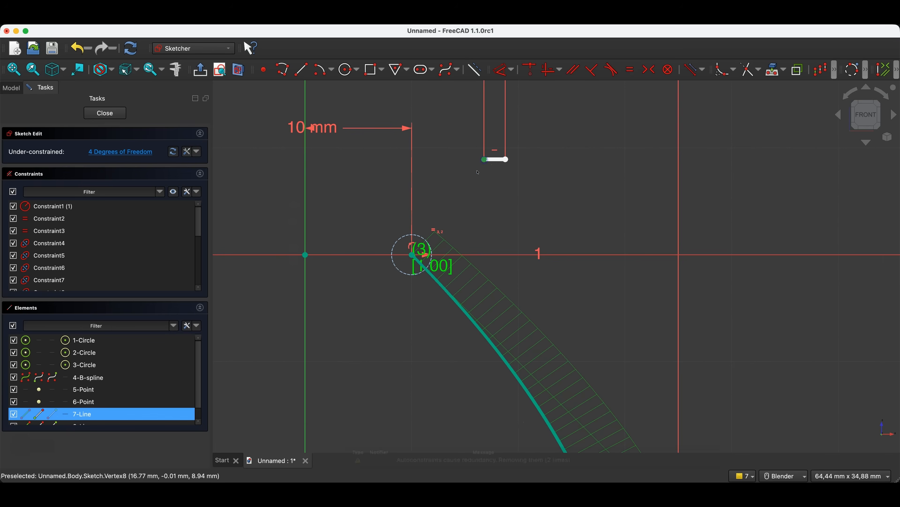
pyautogui.click(413, 256)
pyautogui.click(530, 70)
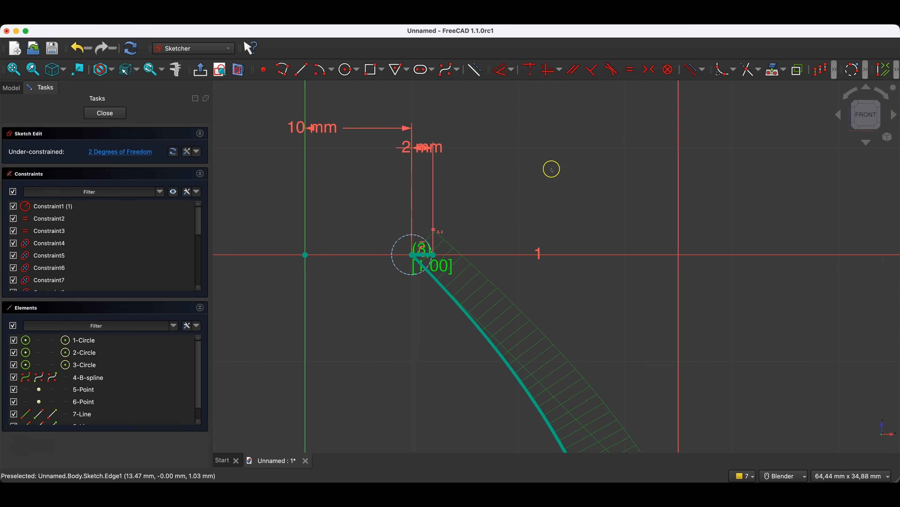
# Step: Make the left end of the lower 2 mm line coincident with the B-spline's lower endpoint
pyautogui.scroll(-7, 534, 138)
pyautogui.scroll(6, 593, 334)
pyautogui.scroll(1, 592, 334)
pyautogui.click(601, 294)
pyautogui.click(457, 217)
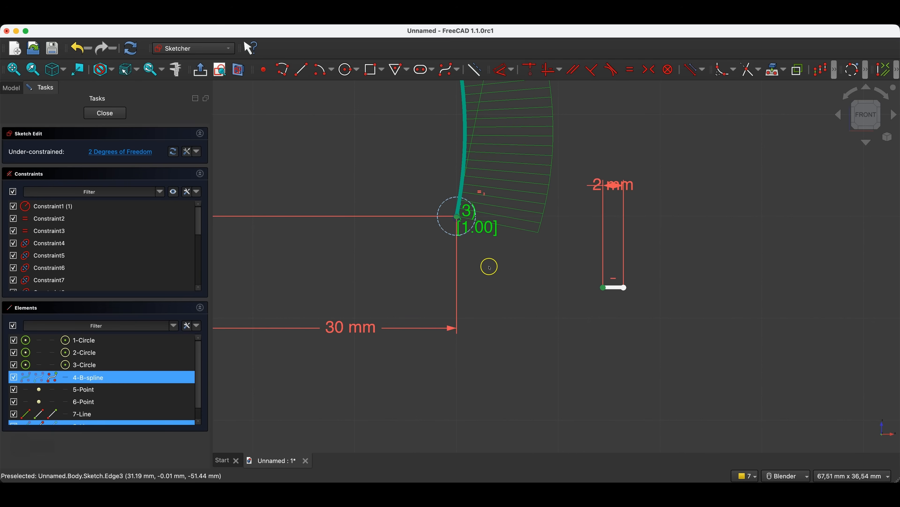
pyautogui.press('c')
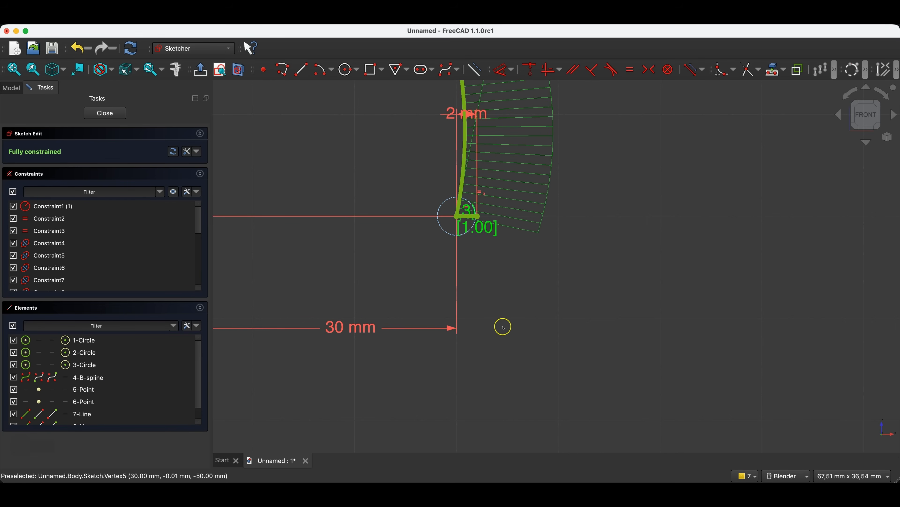
# Step: Create 1 translated copy of the B-spline, from its upper endpoint to the right end of the upper 2 mm line
pyautogui.scroll(-7, 503, 327)
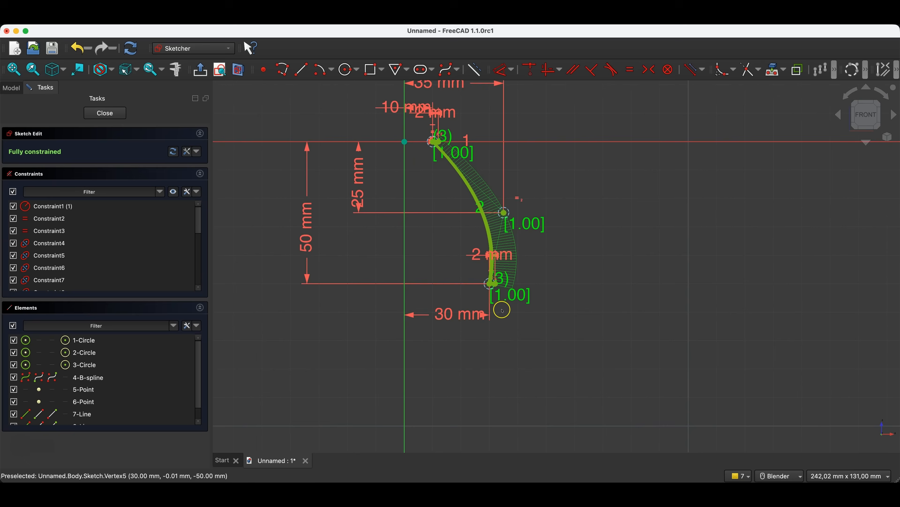
pyautogui.click(473, 196)
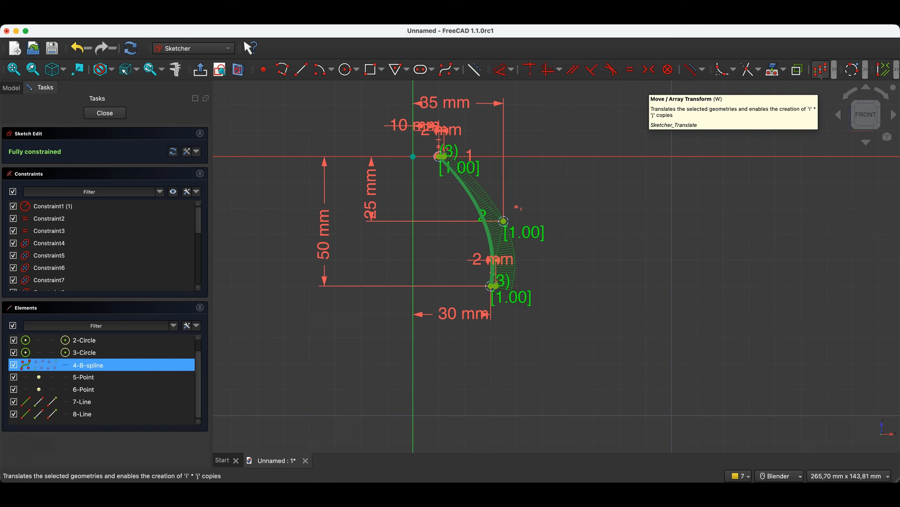
pyautogui.click(835, 73)
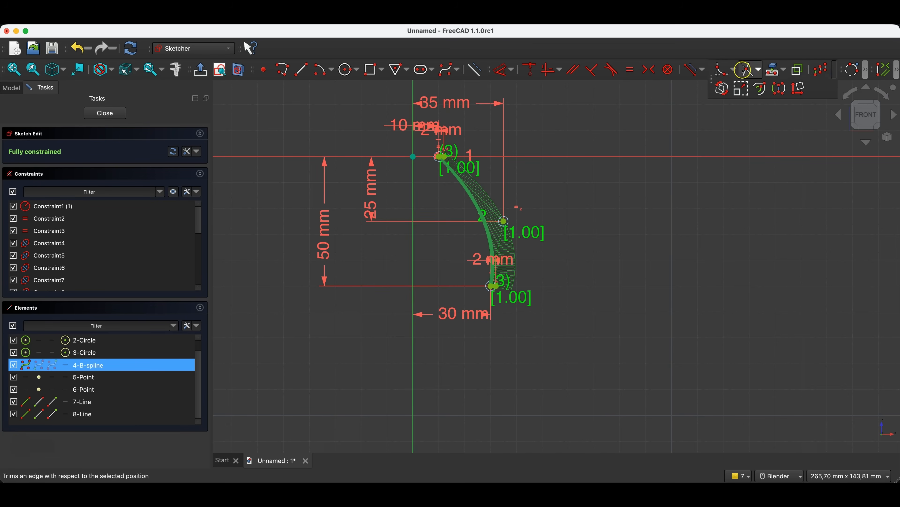
pyautogui.click(821, 70)
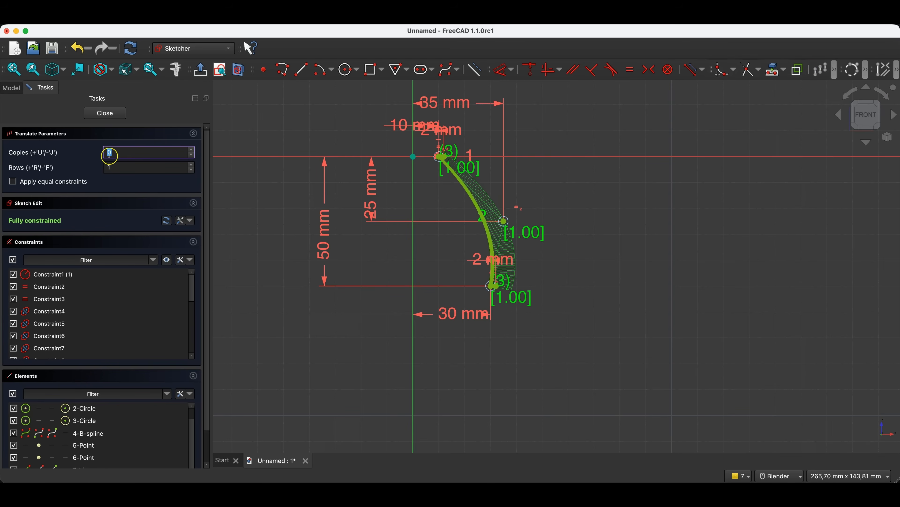
pyautogui.scroll(6, 429, 137)
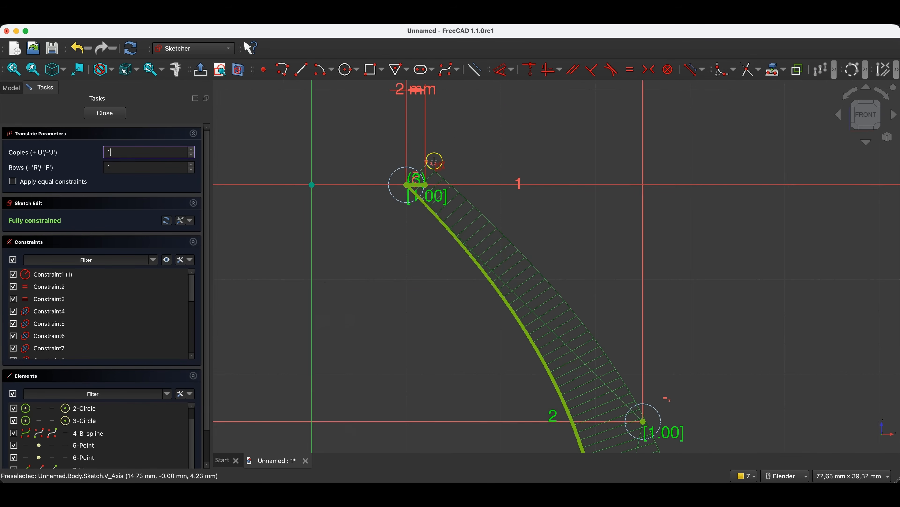
pyautogui.scroll(1, 412, 179)
pyautogui.click(407, 184)
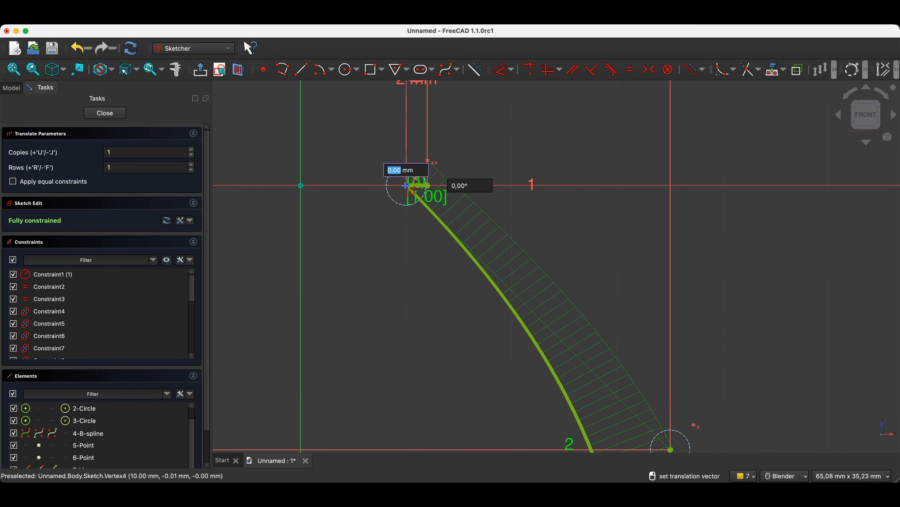
pyautogui.click(428, 185)
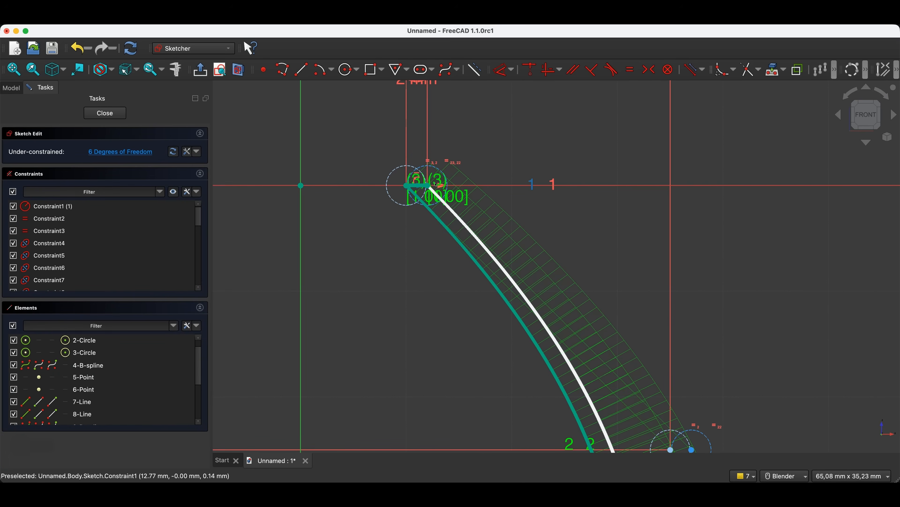
# Step: Make the upper end of the copied B-spline coincident with the right end of the upper 2 mm line
pyautogui.scroll(1, 373, 135)
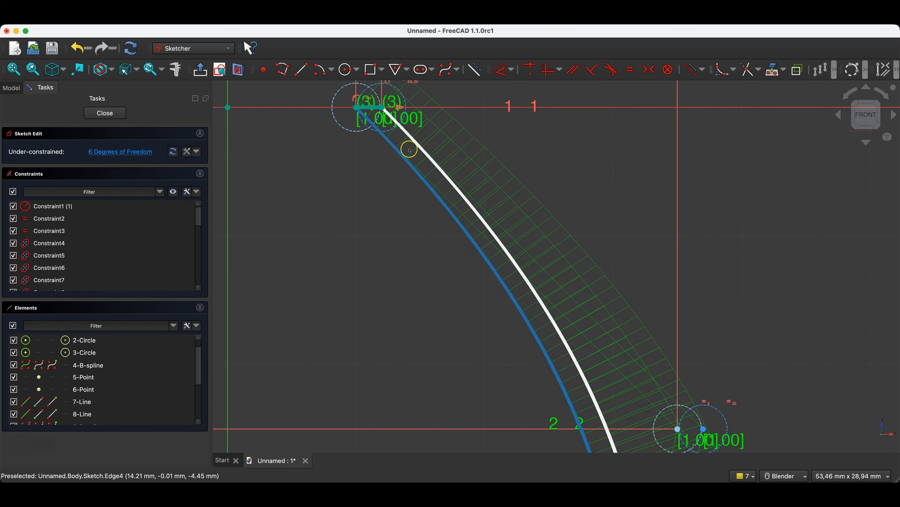
pyautogui.moveTo(382, 109); pyautogui.dragTo(396, 111)
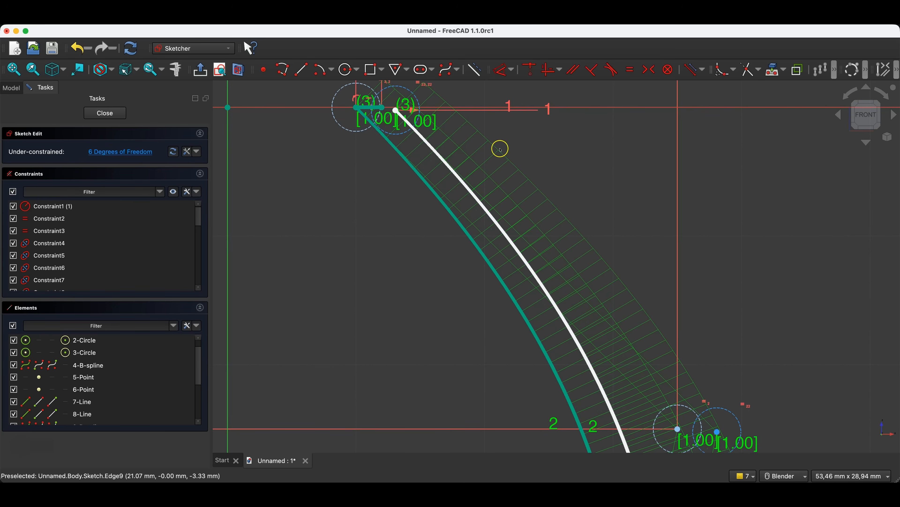
pyautogui.click(396, 111)
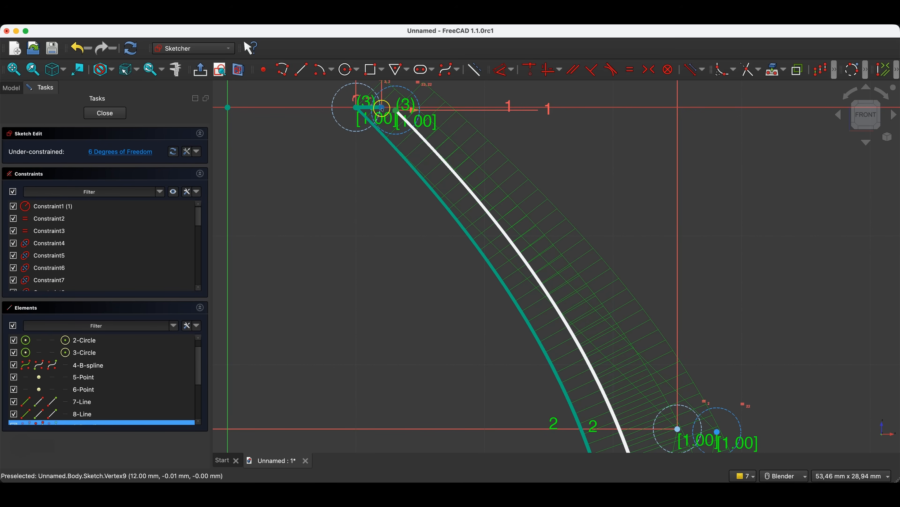
pyautogui.click(383, 109)
pyautogui.click(530, 69)
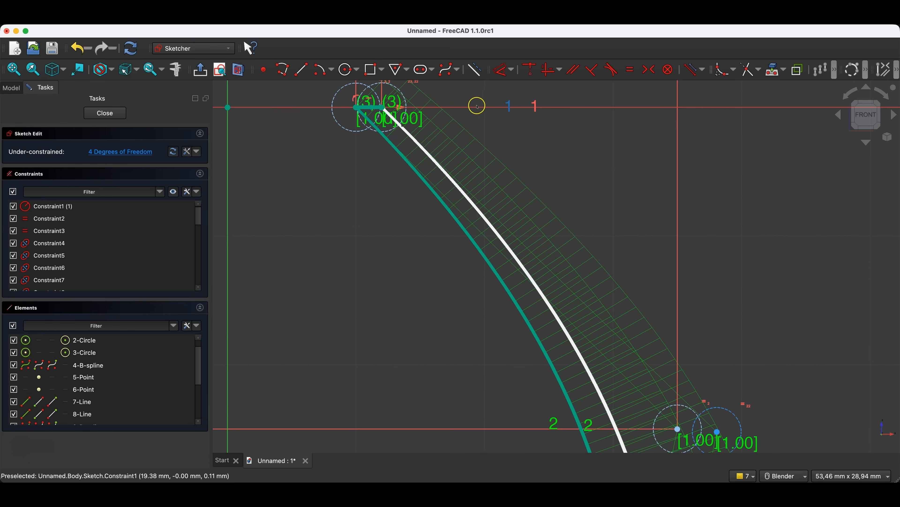
# Step: Make the lower end of the copied B-spline coincident with the right end of the lower 2 mm line
pyautogui.scroll(-4, 512, 131)
pyautogui.scroll(-3, 520, 145)
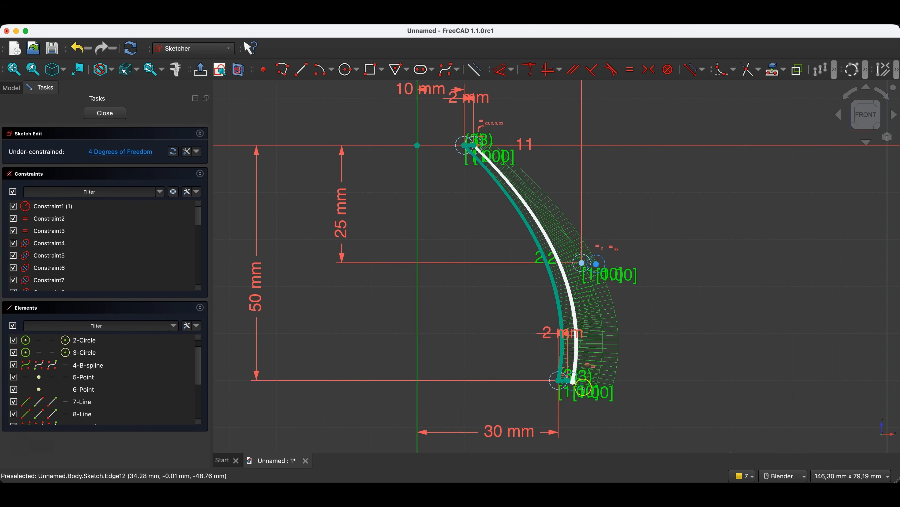
pyautogui.scroll(8, 546, 357)
pyautogui.click(548, 339)
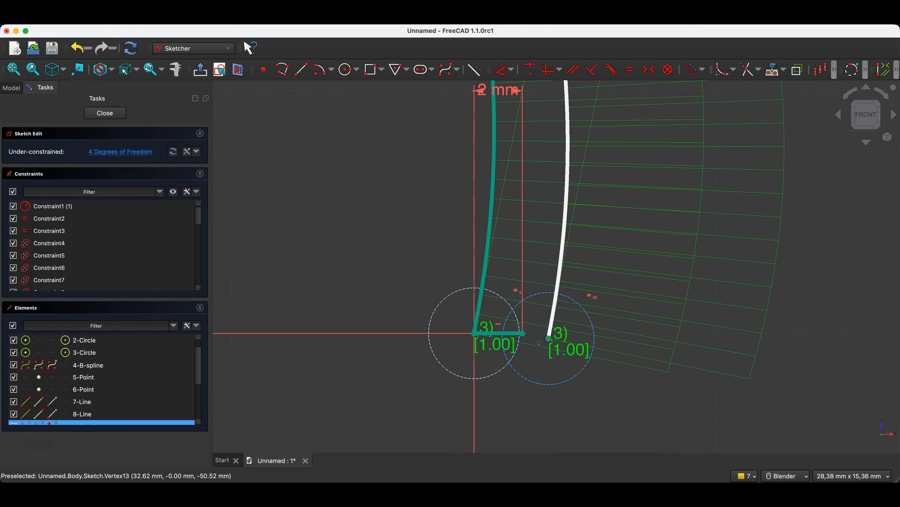
pyautogui.click(521, 333)
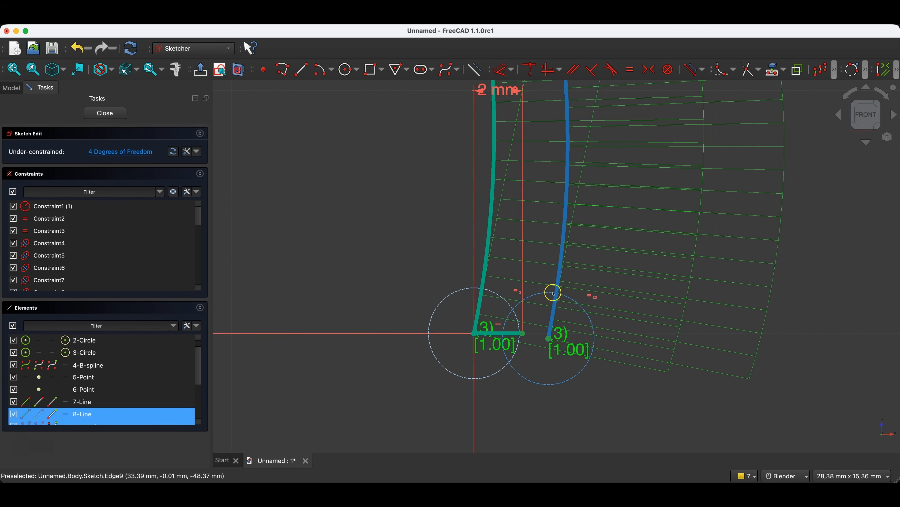
pyautogui.press('c')
# Step: Align the middle control points of the original and copied B-splines horizontally
pyautogui.scroll(-5, 576, 337)
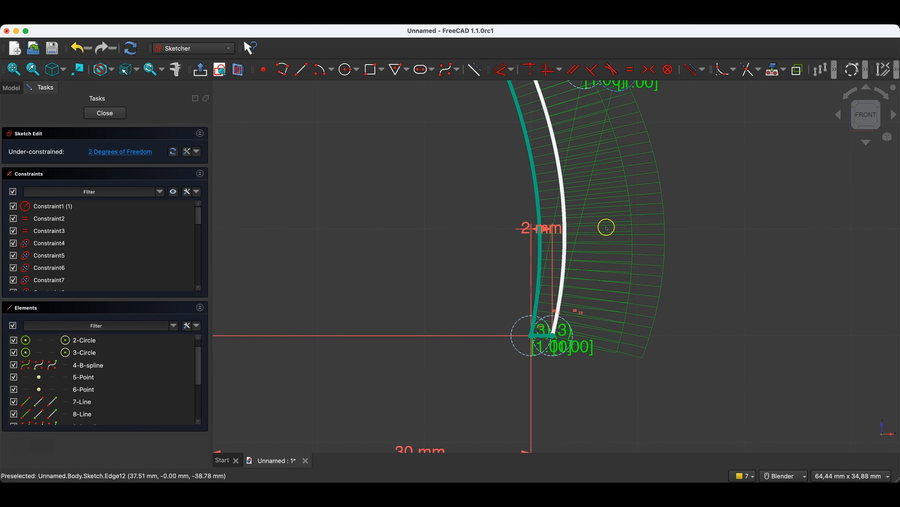
pyautogui.scroll(-3, 607, 227)
pyautogui.scroll(5, 658, 106)
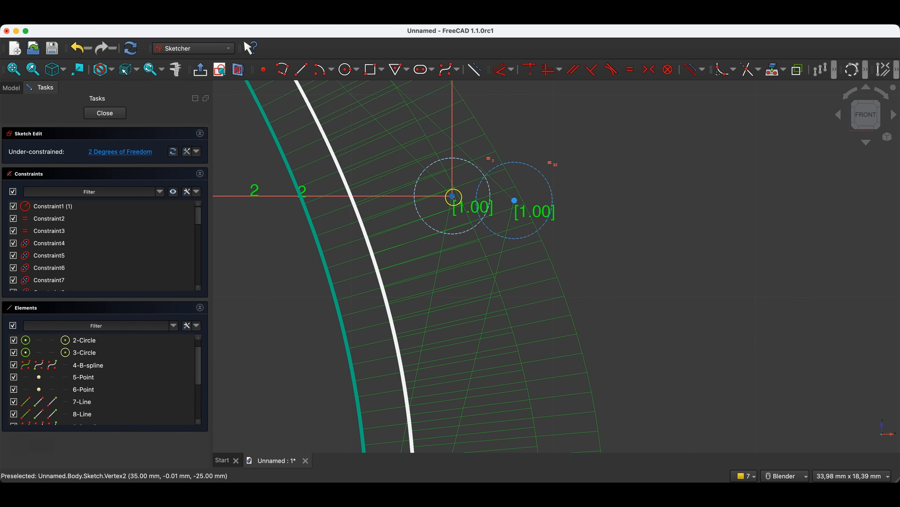
pyautogui.click(463, 198)
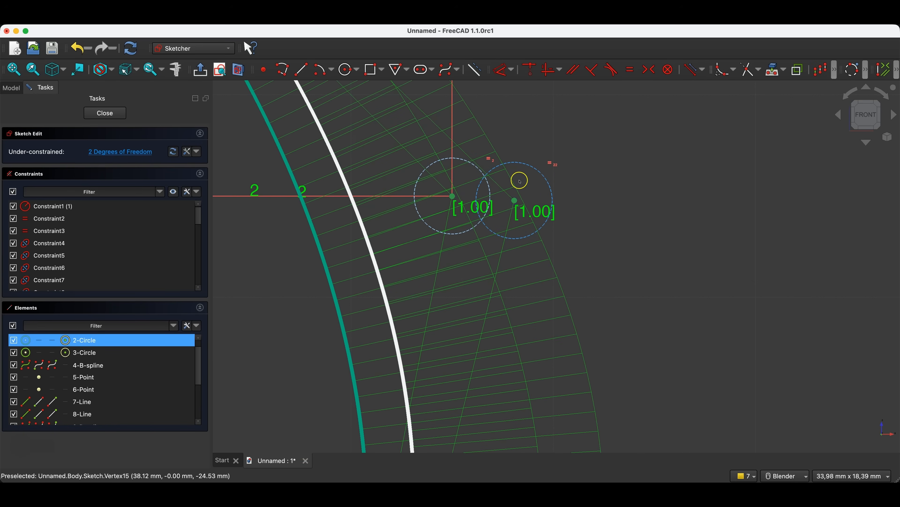
pyautogui.press('h')
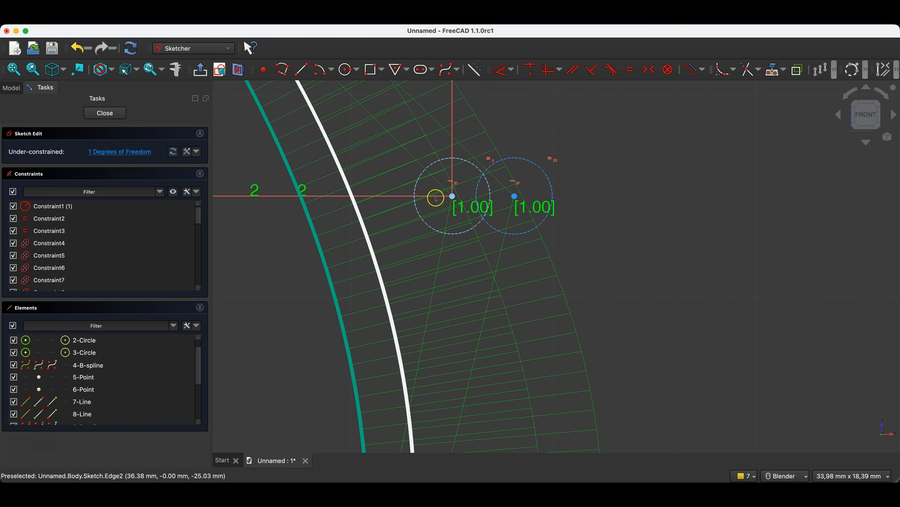
# Step: Dimension the horizontal distance between the two B-splines' middle control points to 2 mm
pyautogui.click(453, 196)
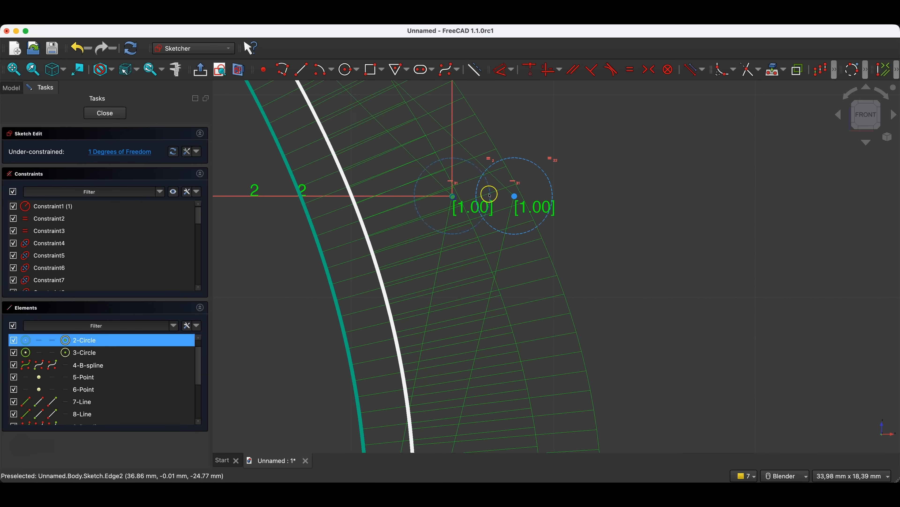
pyautogui.click(515, 196)
pyautogui.press('d')
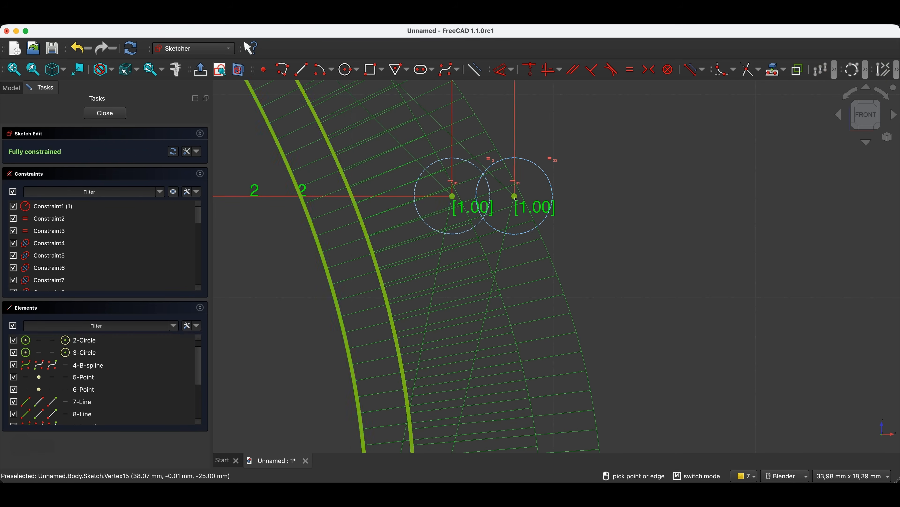
pyautogui.click(611, 114)
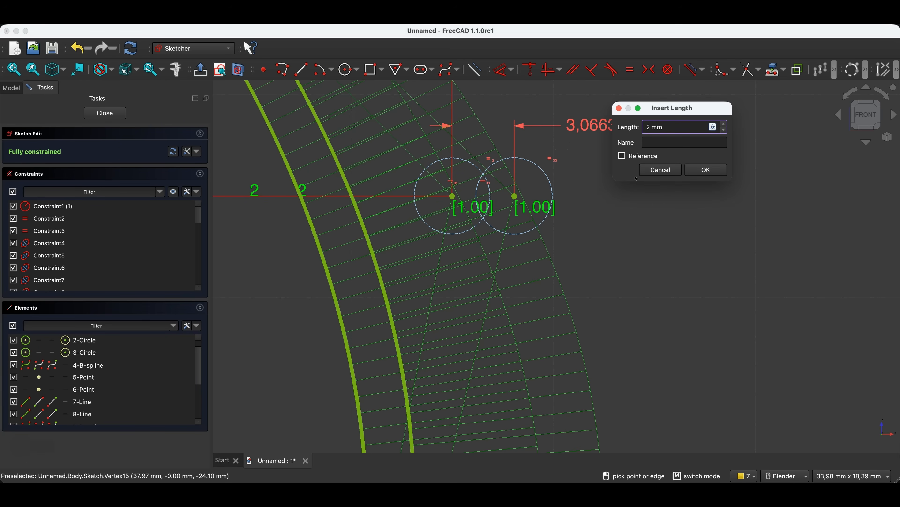
pyautogui.write('2')
pyautogui.click(706, 170)
pyautogui.scroll(-5, 629, 225)
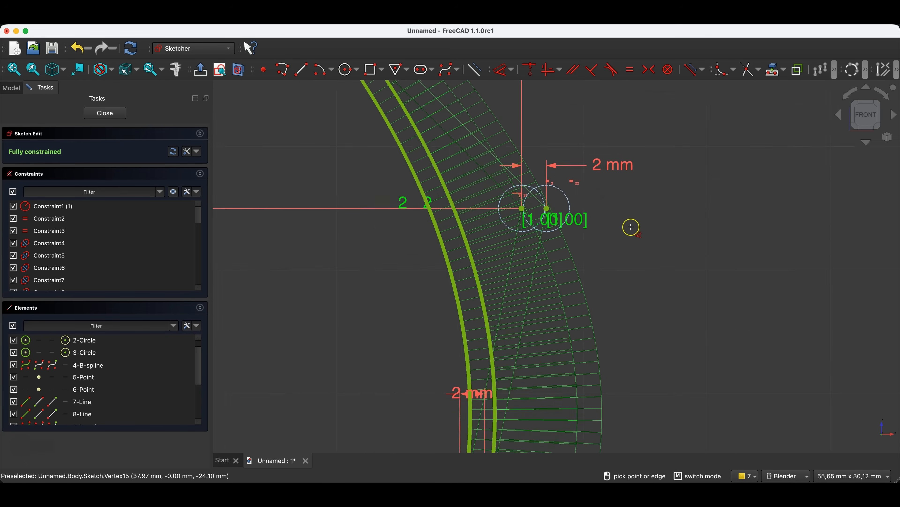
pyautogui.scroll(-4, 614, 238)
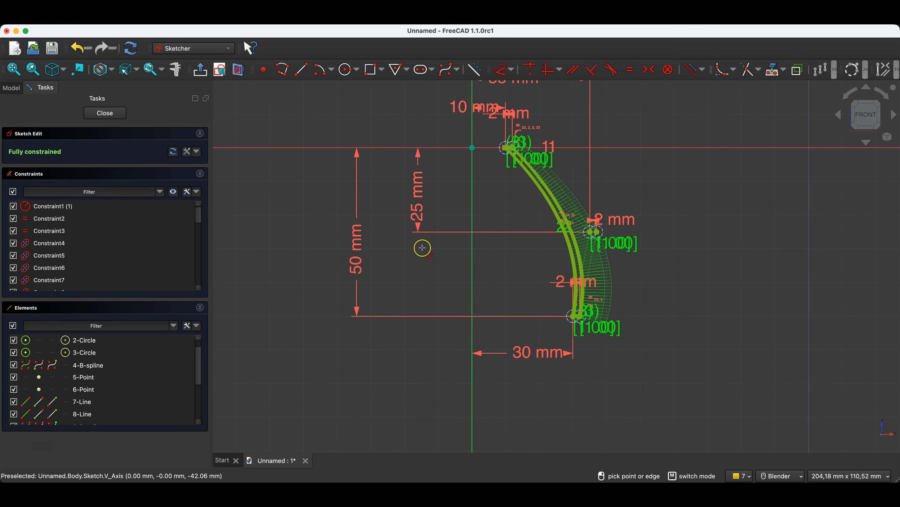
# Step: Close the sketch and revolve the profile 360° about the vertical sketch axis
pyautogui.click(117, 113)
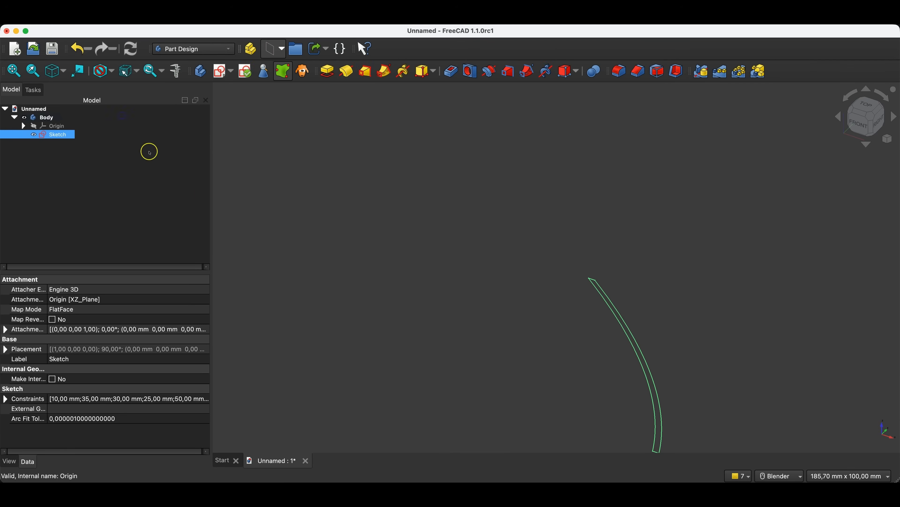
pyautogui.click(351, 77)
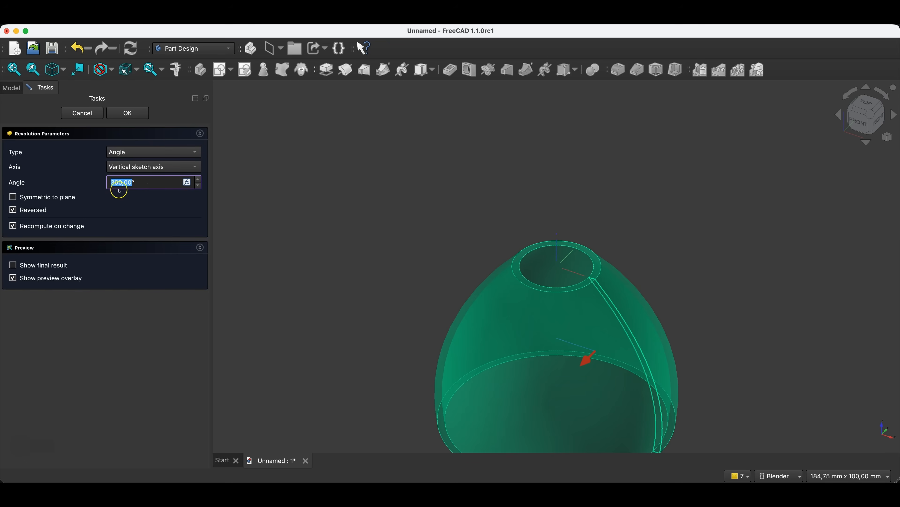
pyautogui.click(128, 113)
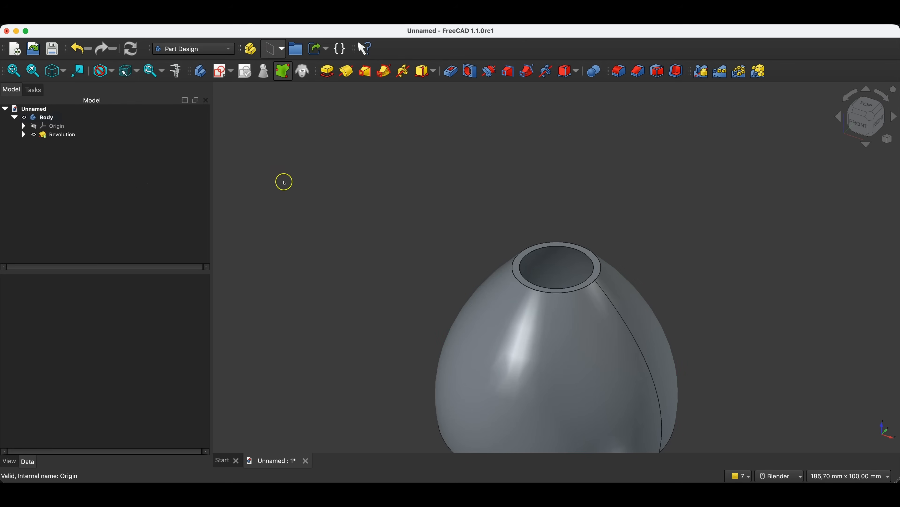
# Step: Pad the ring-shaped top face of the revolved body upward by 10 mm
pyautogui.scroll(-4, 359, 192)
pyautogui.scroll(2, 681, 274)
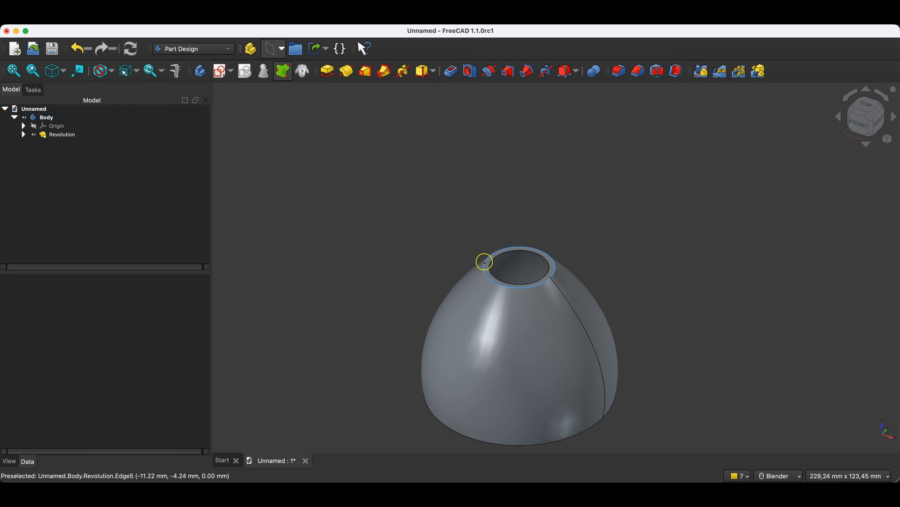
pyautogui.scroll(2, 486, 263)
pyautogui.click(485, 264)
pyautogui.scroll(-3, 473, 188)
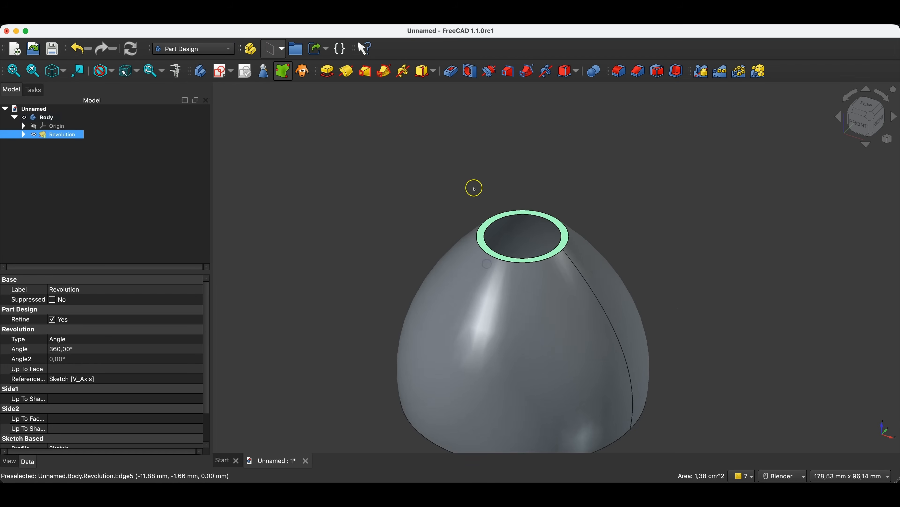
pyautogui.click(327, 71)
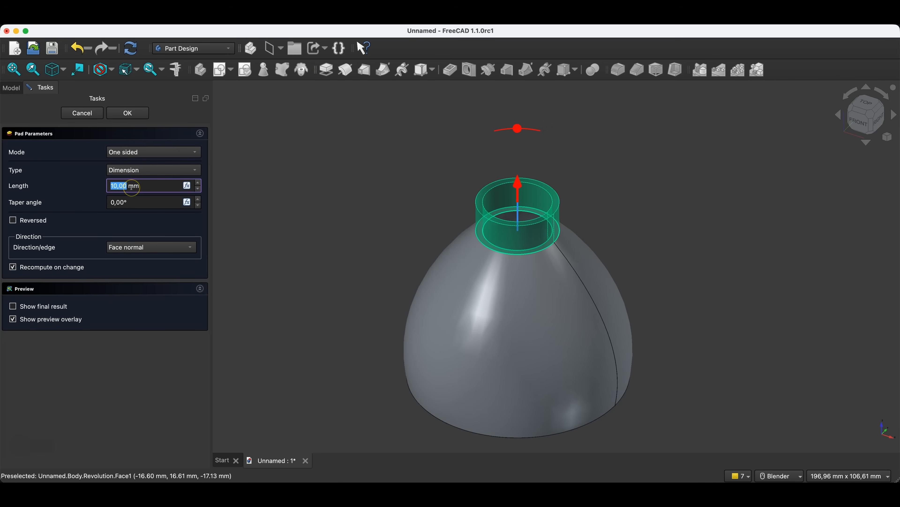
pyautogui.click(127, 113)
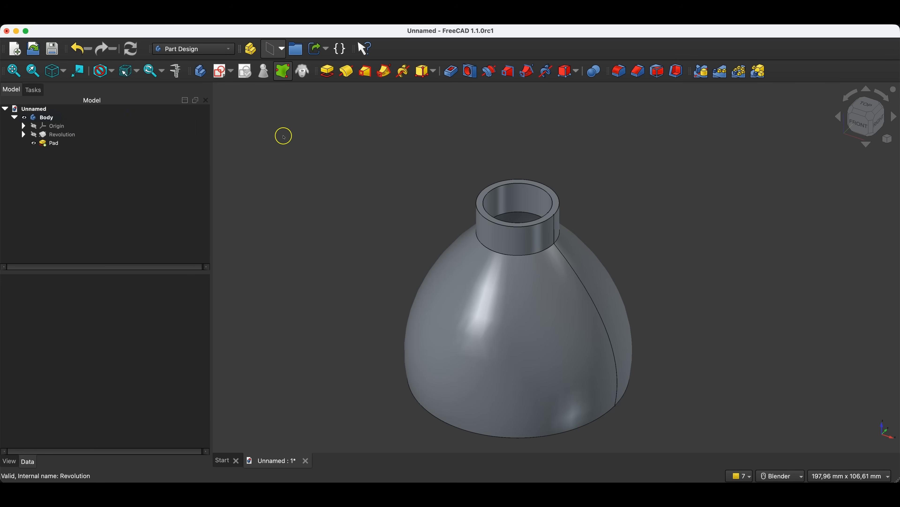
# Step: Create a datum plane on the ring-shaped top face of the neck and clear the selection
pyautogui.scroll(2, 455, 146)
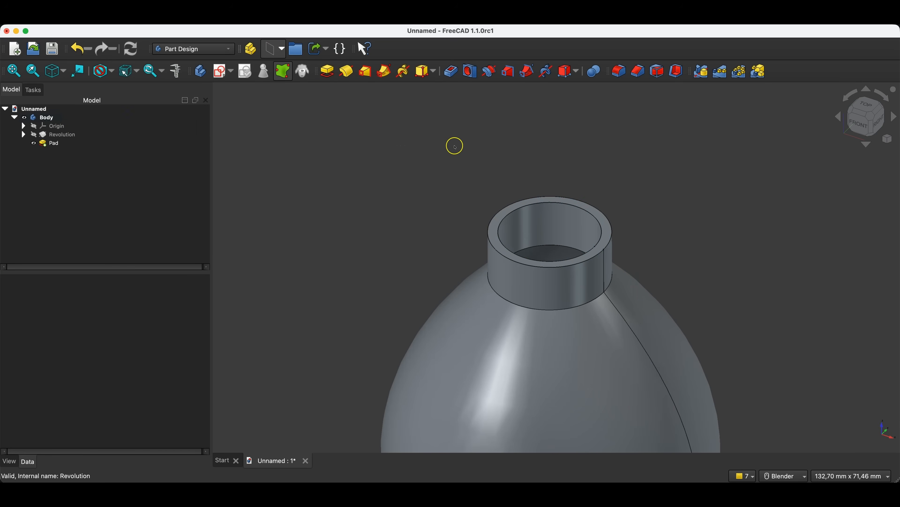
pyautogui.click(494, 221)
pyautogui.scroll(-1, 395, 164)
pyautogui.scroll(-2, 394, 163)
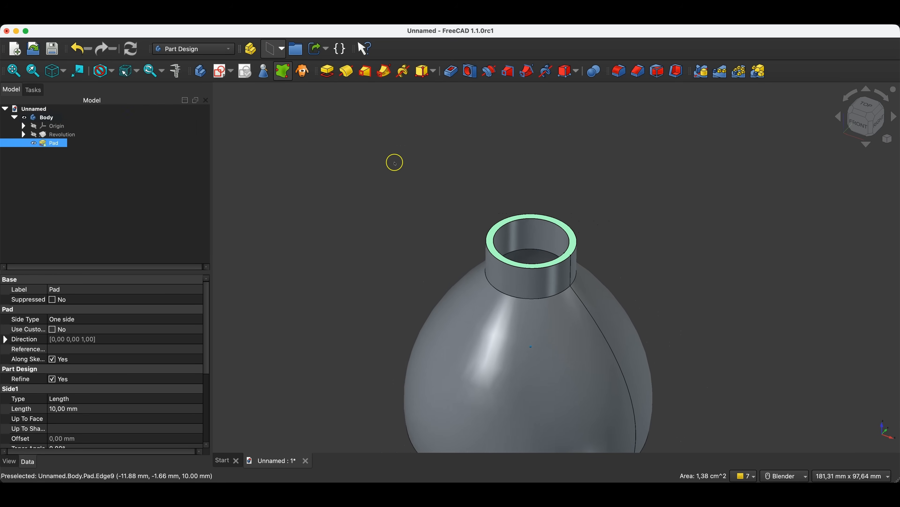
pyautogui.click(283, 49)
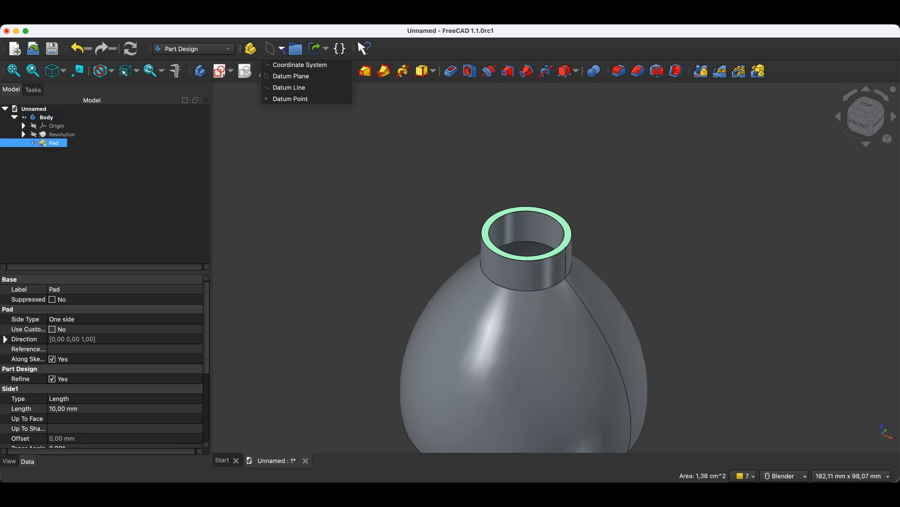
pyautogui.click(290, 77)
pyautogui.click(133, 114)
pyautogui.click(464, 135)
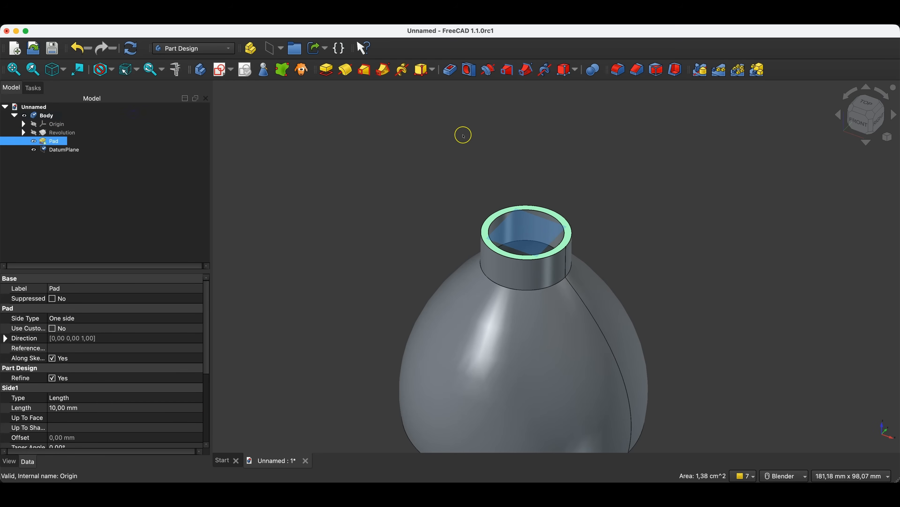
pyautogui.click(227, 193)
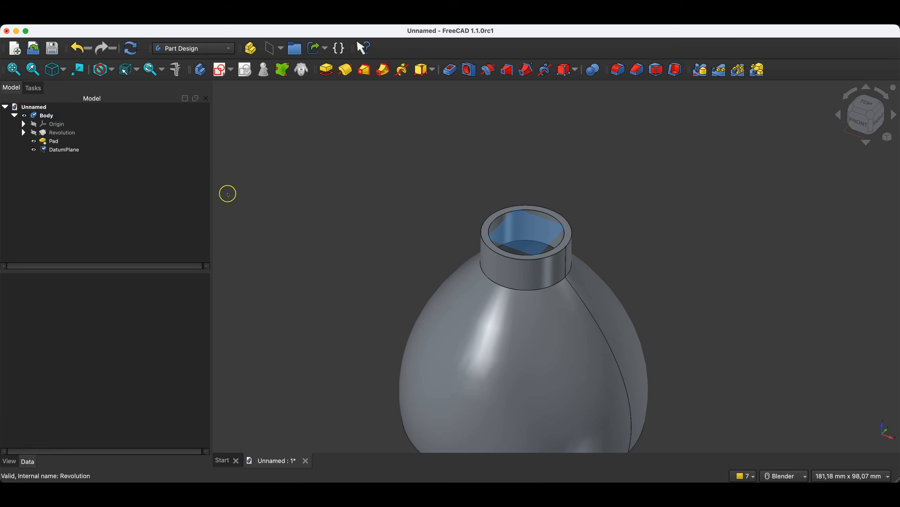
# Step: Mirror the whole body, including its padded neck, about the datum plane on the neck's top face
pyautogui.click(53, 141)
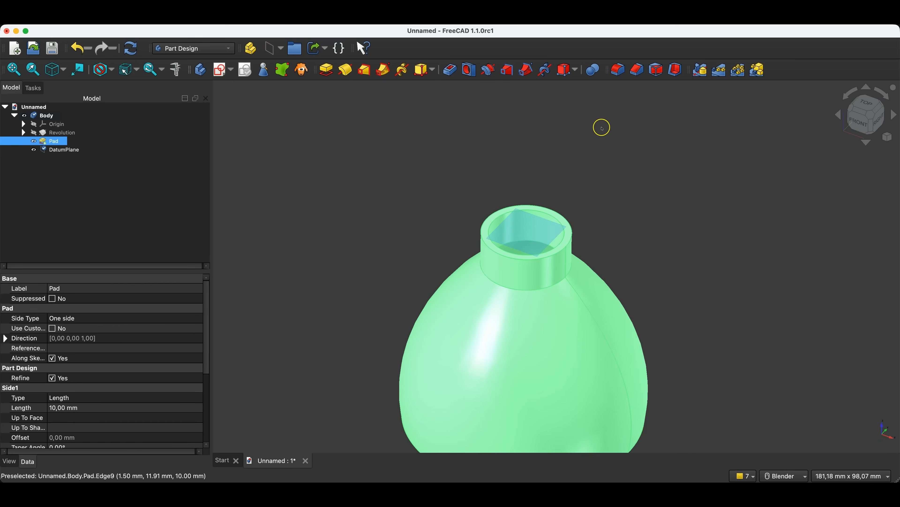
pyautogui.click(699, 71)
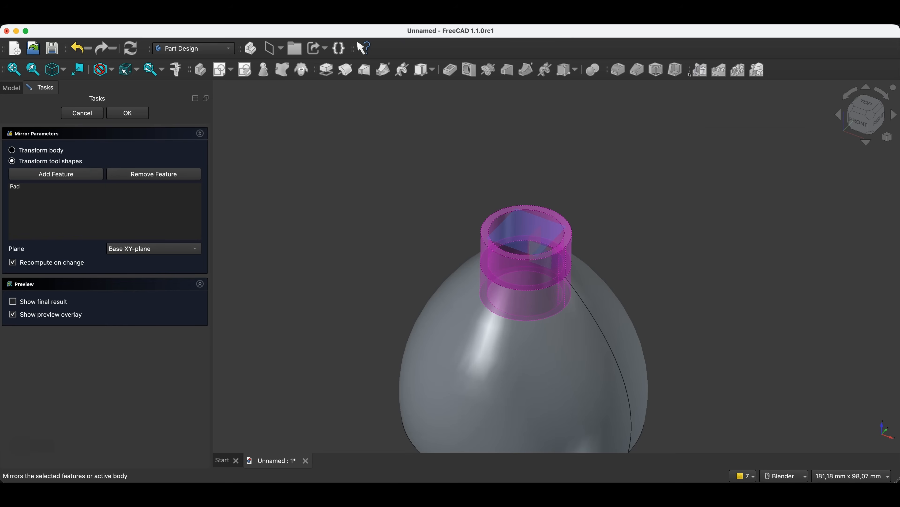
pyautogui.click(31, 151)
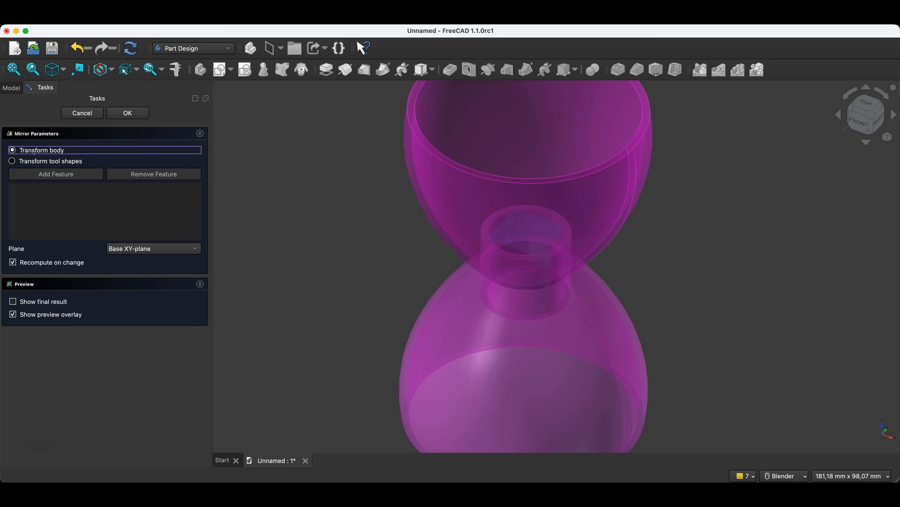
pyautogui.click(132, 249)
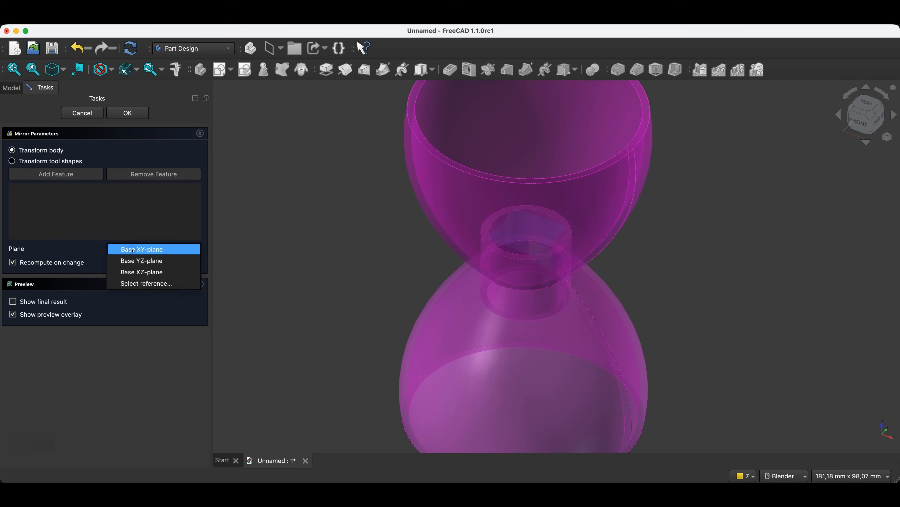
pyautogui.click(134, 283)
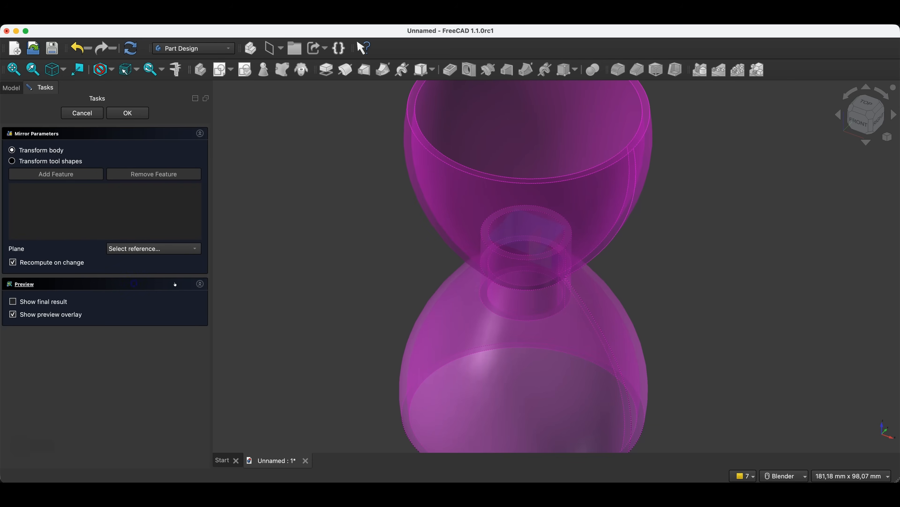
pyautogui.click(530, 224)
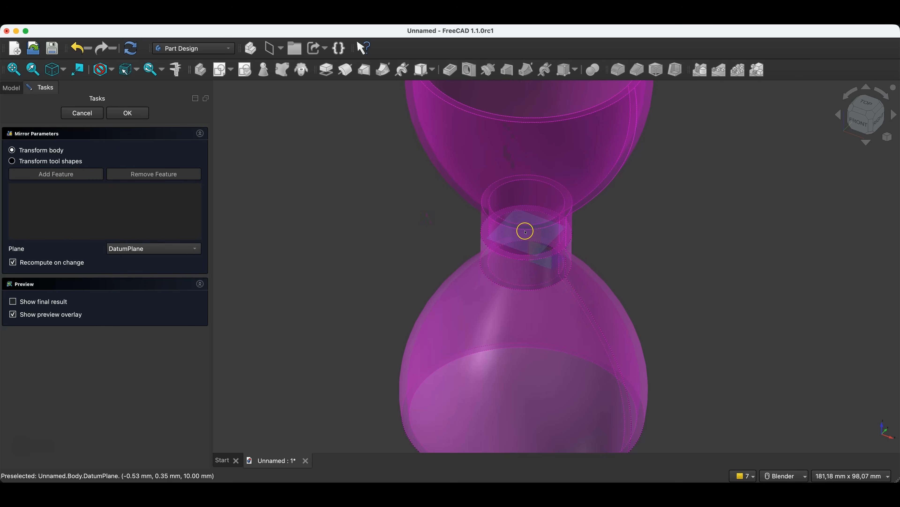
pyautogui.click(23, 90)
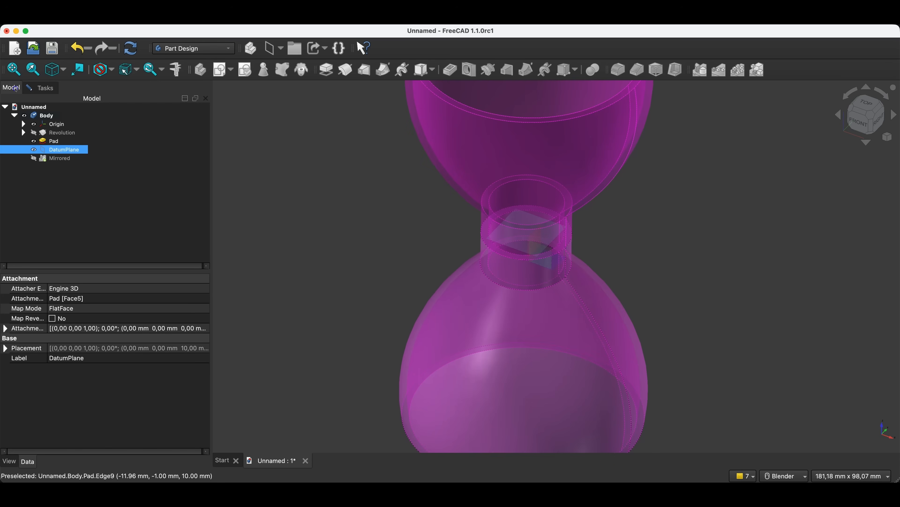
pyautogui.click(71, 149)
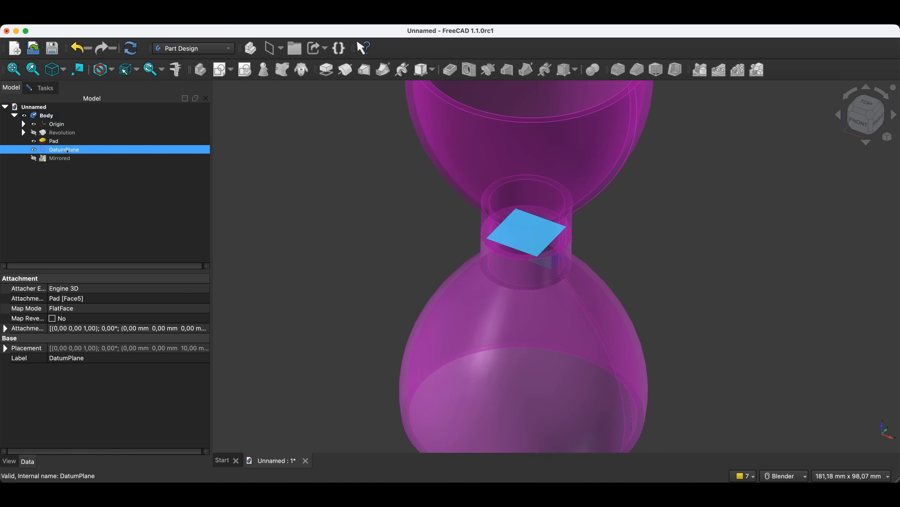
pyautogui.click(46, 87)
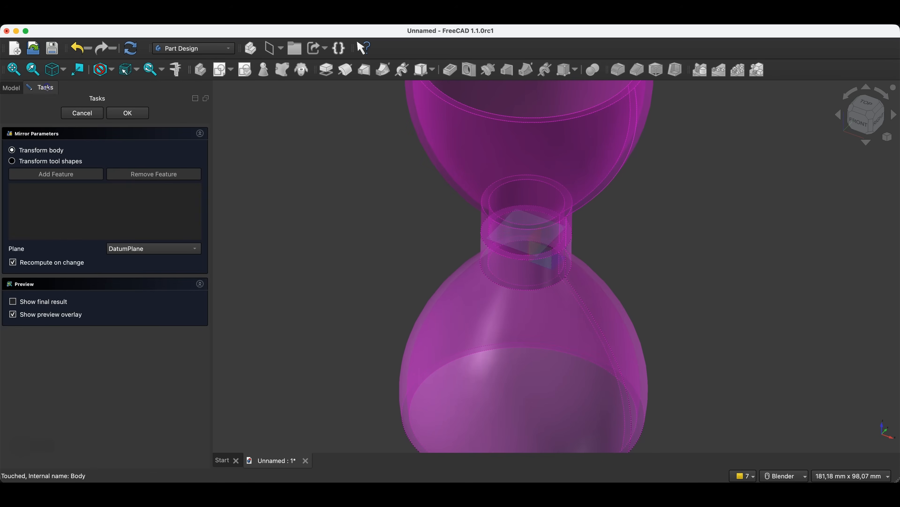
pyautogui.click(82, 113)
# Step: Hide the datum plane at the middle of the neck
pyautogui.moveTo(367, 232)
pyautogui.mouseDown(button='middle')
pyautogui.moveTo(360, 217)
pyautogui.moveTo(355, 223)
pyautogui.mouseUp(button='middle')
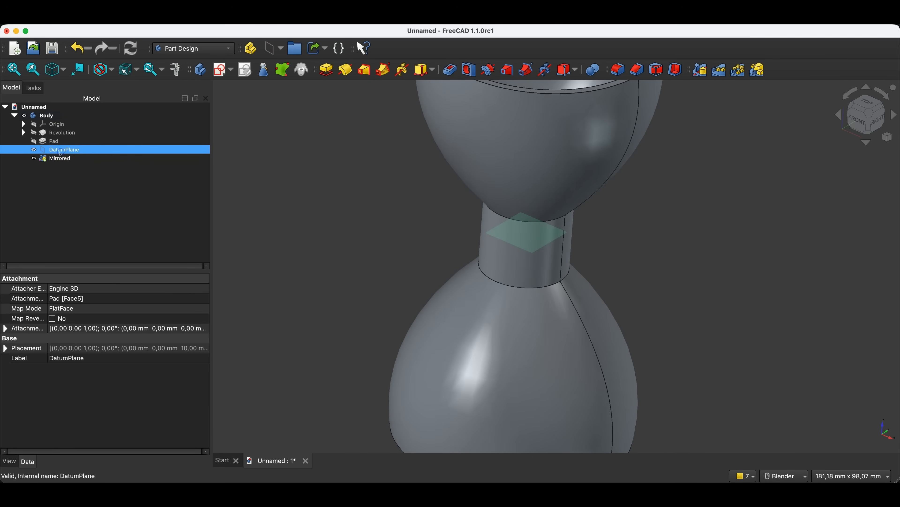
pyautogui.click(71, 151)
pyautogui.press('space')
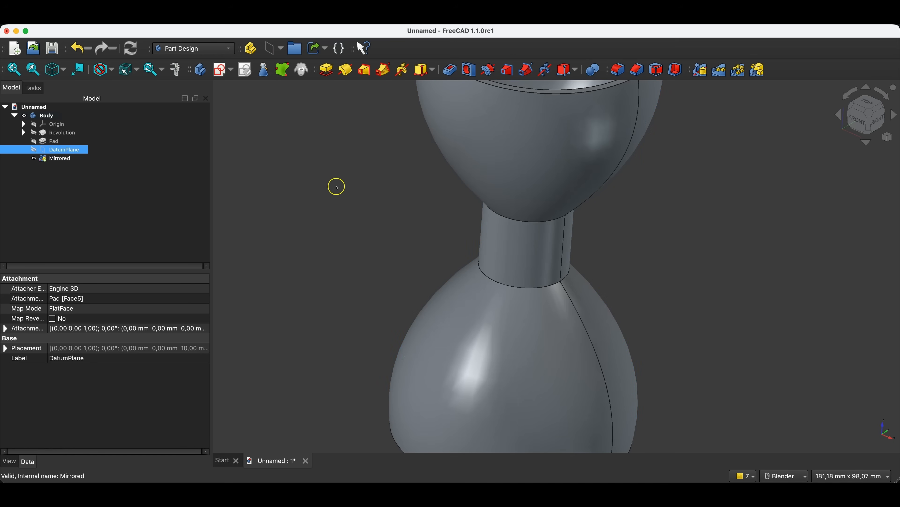
# Step: Fillet the two outer edges where the neck meets the bulbs with a 10 mm radius
pyautogui.click(618, 69)
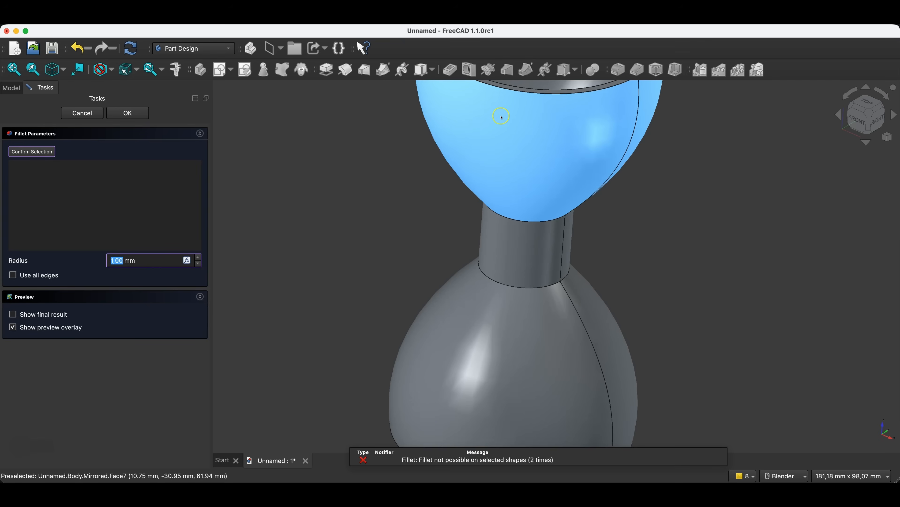
pyautogui.click(531, 289)
pyautogui.moveTo(707, 255); pyautogui.dragTo(689, 212, button='middle')
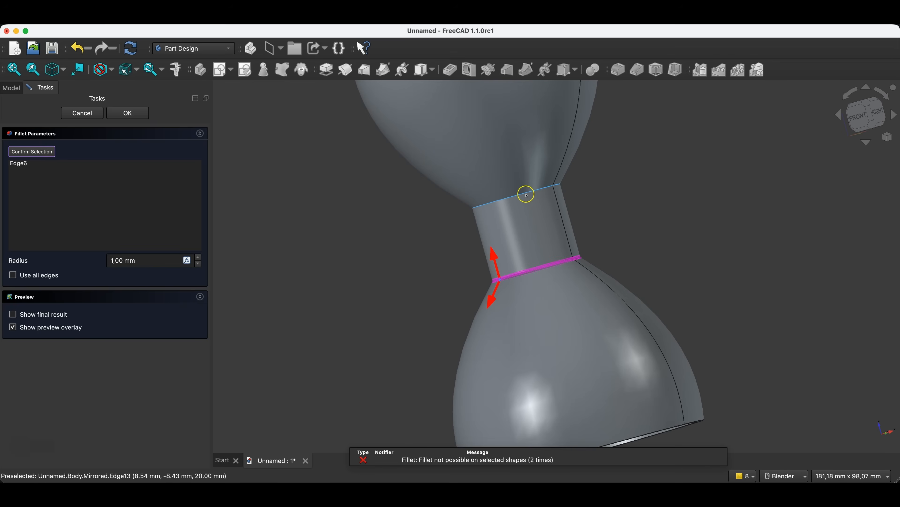
pyautogui.click(87, 267)
pyautogui.click(114, 260)
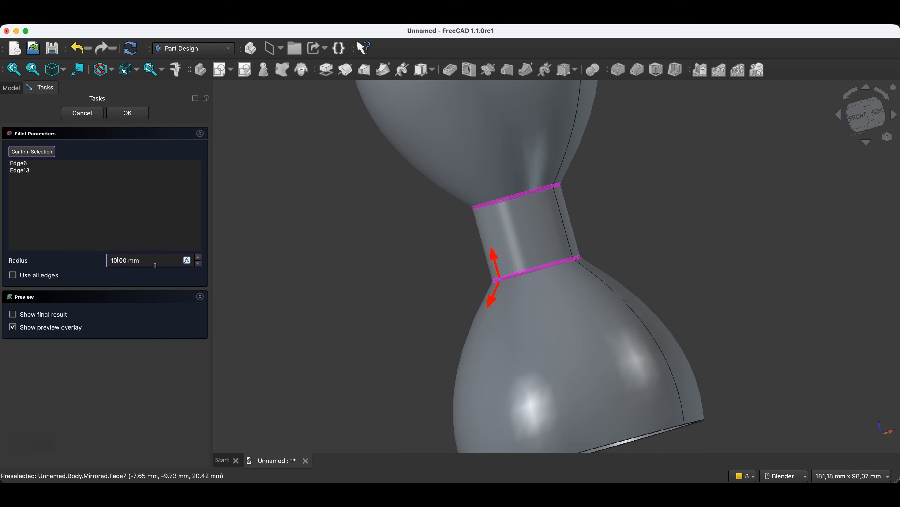
pyautogui.click(43, 276)
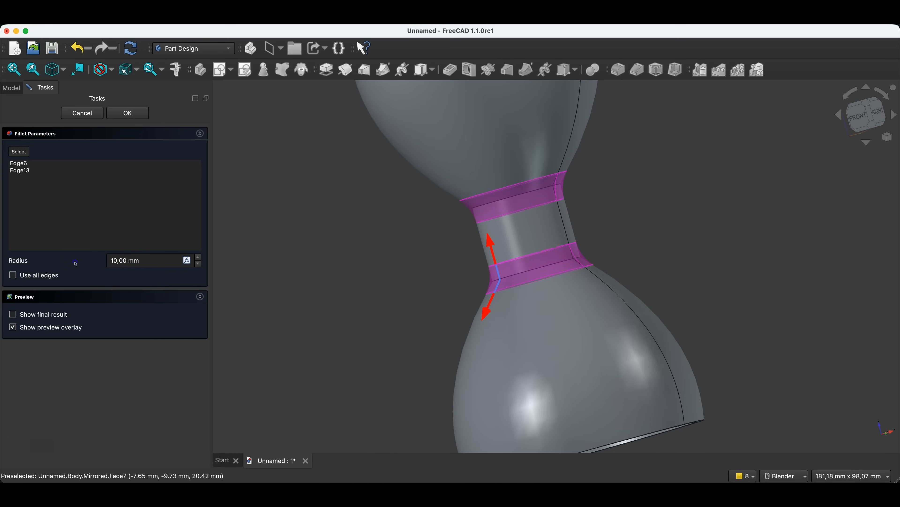
pyautogui.click(128, 119)
# Step: Edit the neck fillet to add the inner edges where the neck meets the bulbs, and inspect the body from several sides
pyautogui.moveTo(571, 202); pyautogui.dragTo(571, 210, button='middle')
pyautogui.doubleClick(59, 172)
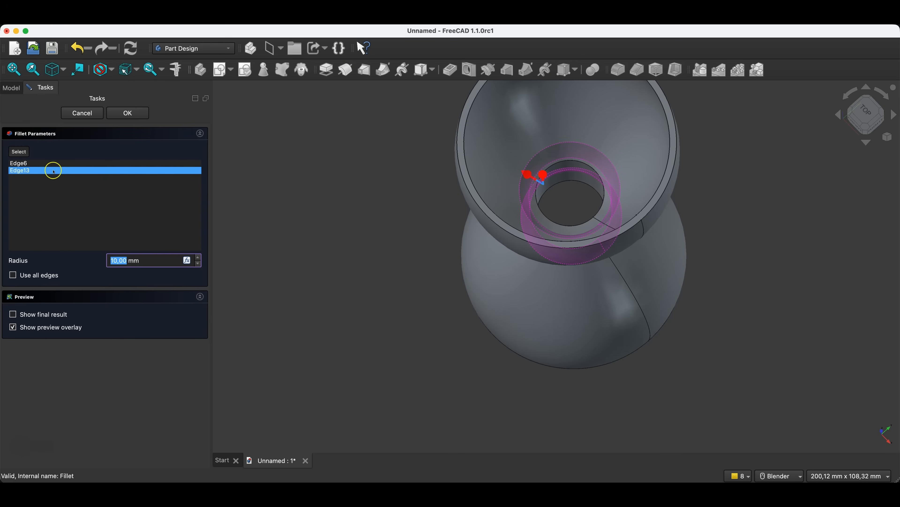
pyautogui.click(18, 153)
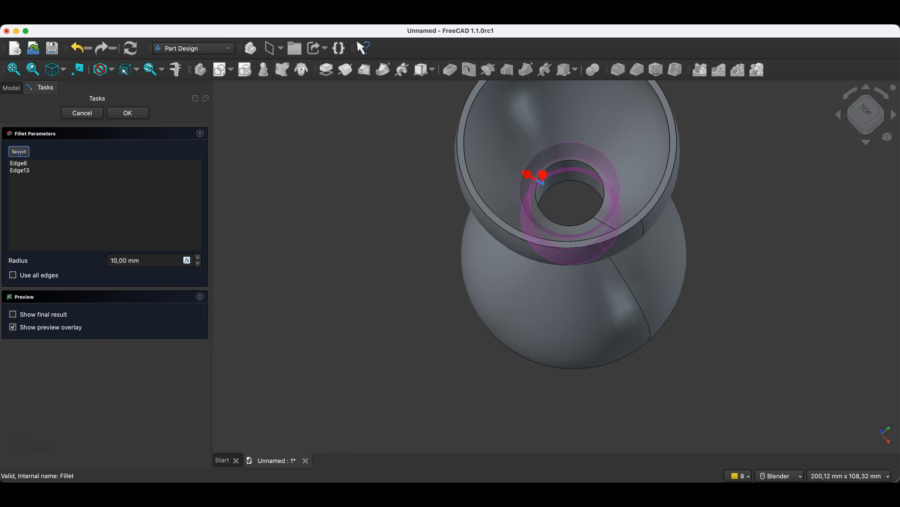
pyautogui.moveTo(710, 167); pyautogui.dragTo(565, 147, button='middle')
pyautogui.click(564, 149)
pyautogui.click(563, 152)
pyautogui.click(127, 113)
pyautogui.moveTo(631, 178); pyautogui.dragTo(586, 161, button='middle')
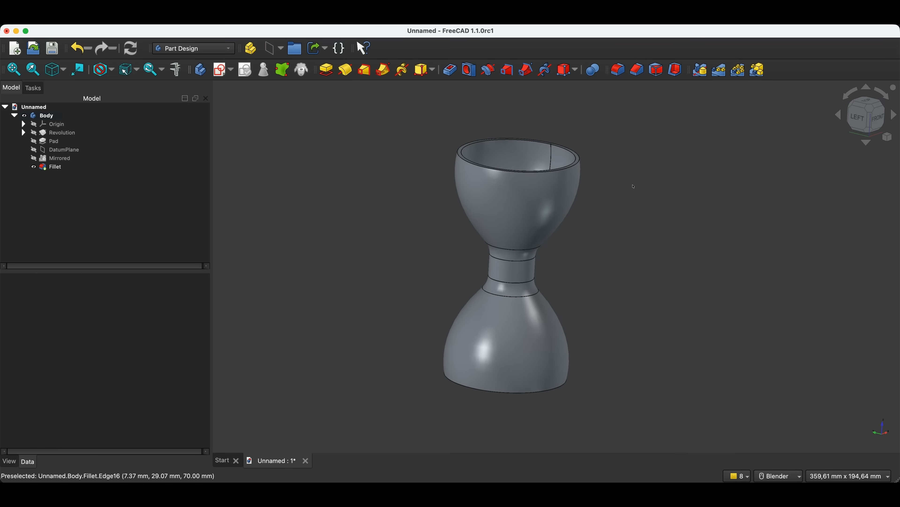
pyautogui.moveTo(634, 186); pyautogui.dragTo(633, 186, button='middle')
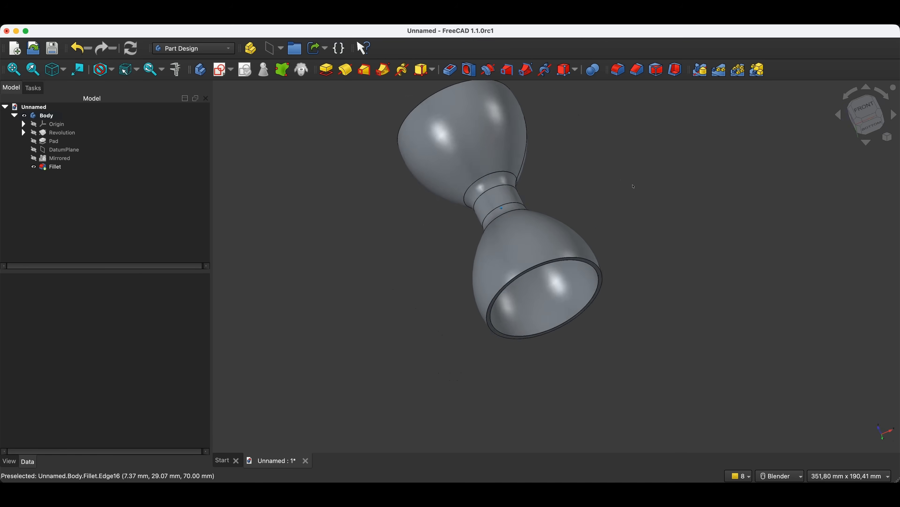